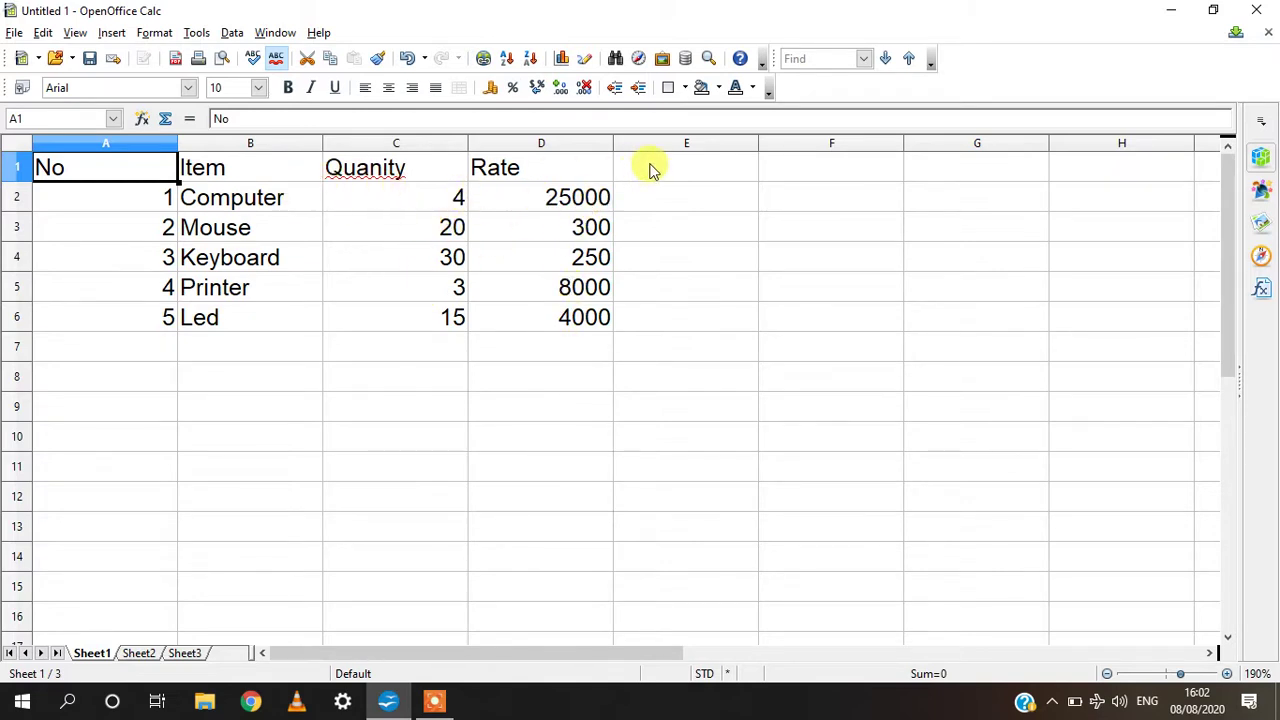
- Add the column header "Amount" in cell E1, beside Rate
click(650, 170)
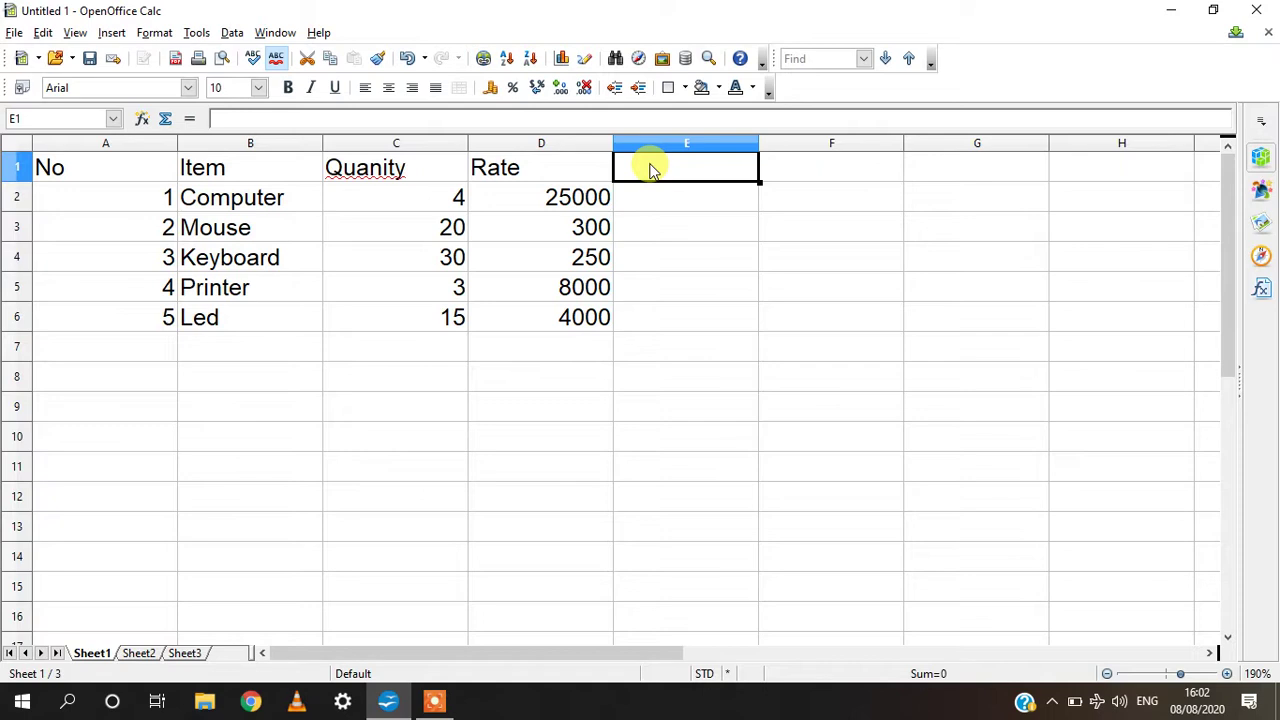
text(Amo)
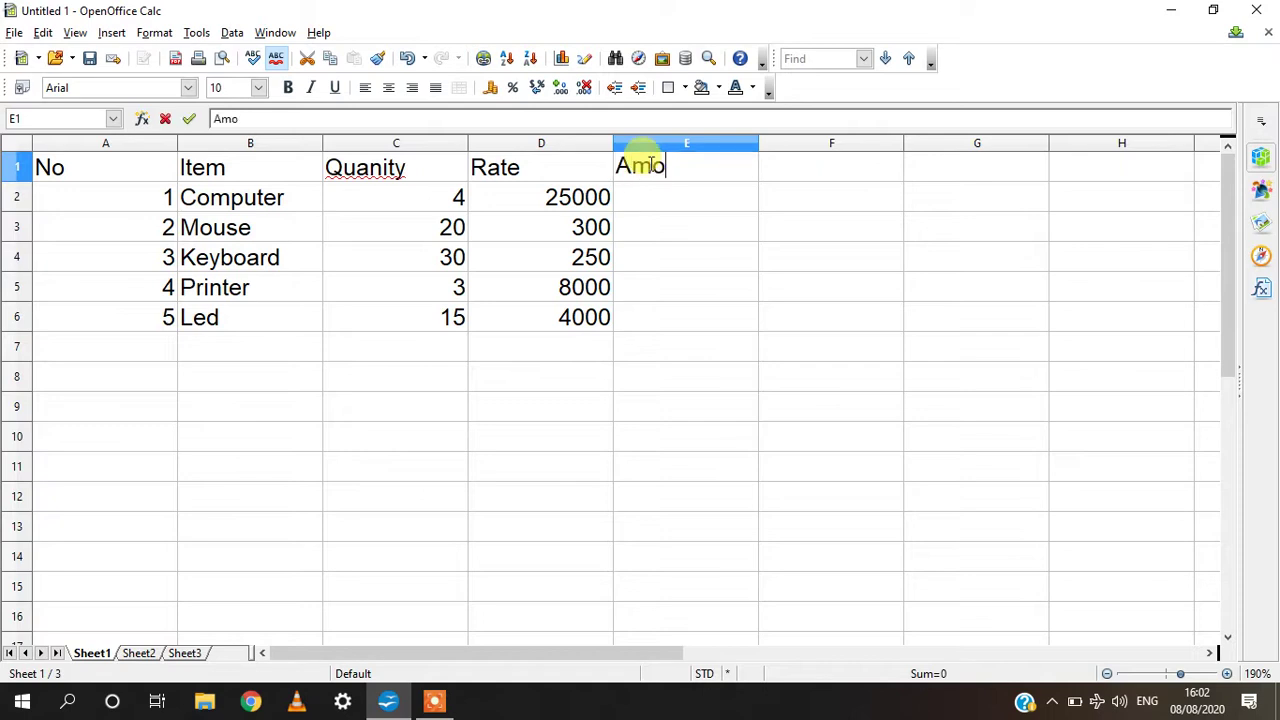
text(unt)
key(Return)
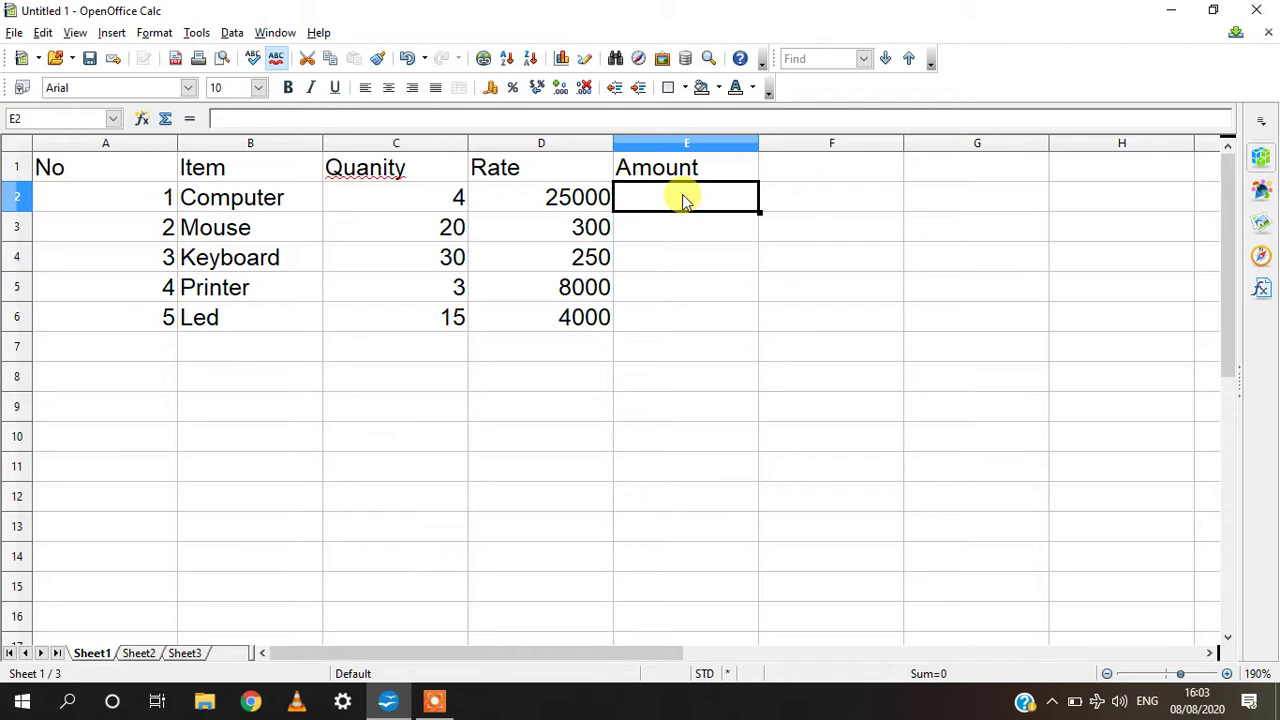
- Calculate the Computer row's amount in cell E2 with the formula =product(C2:D2)
text(=)
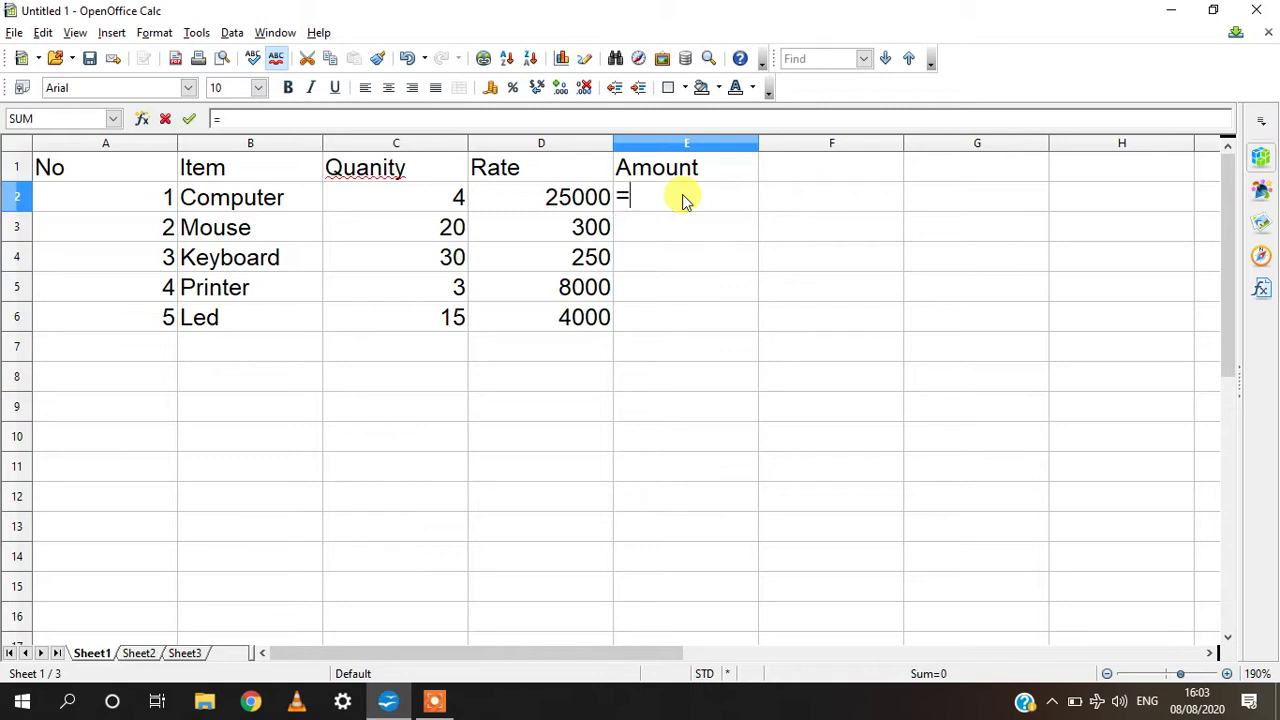
text(p)
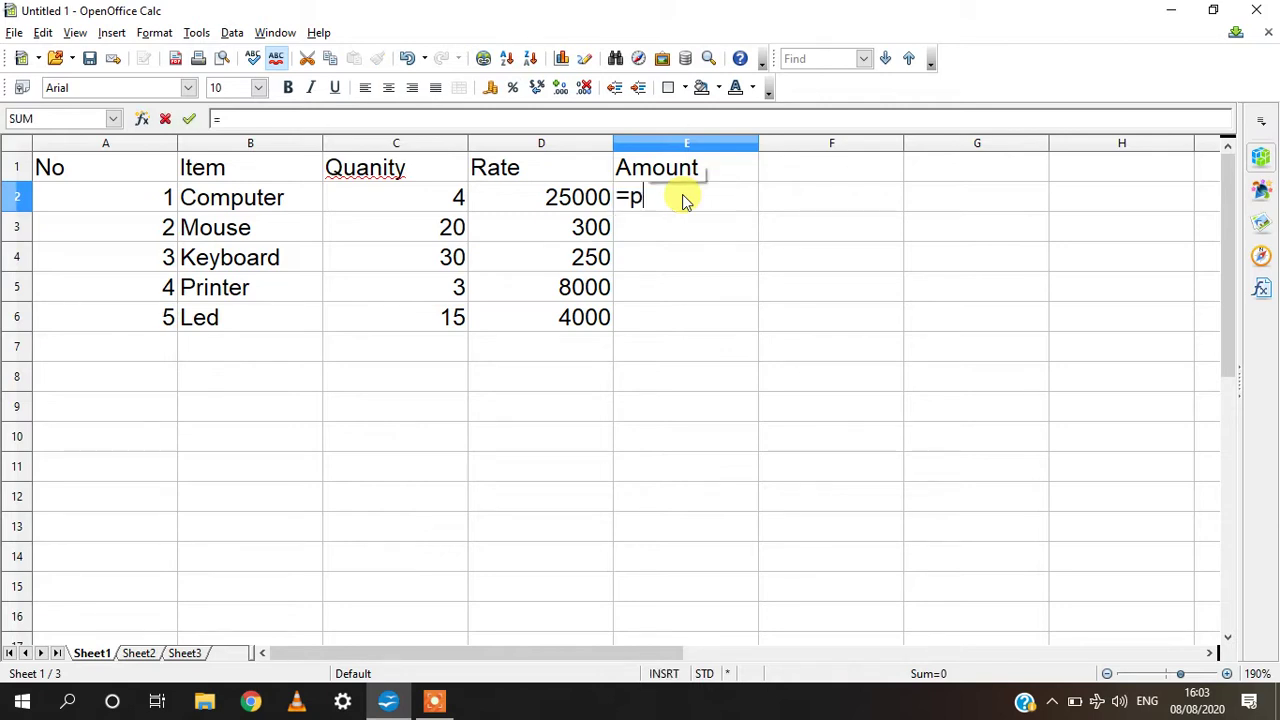
text(roduct)
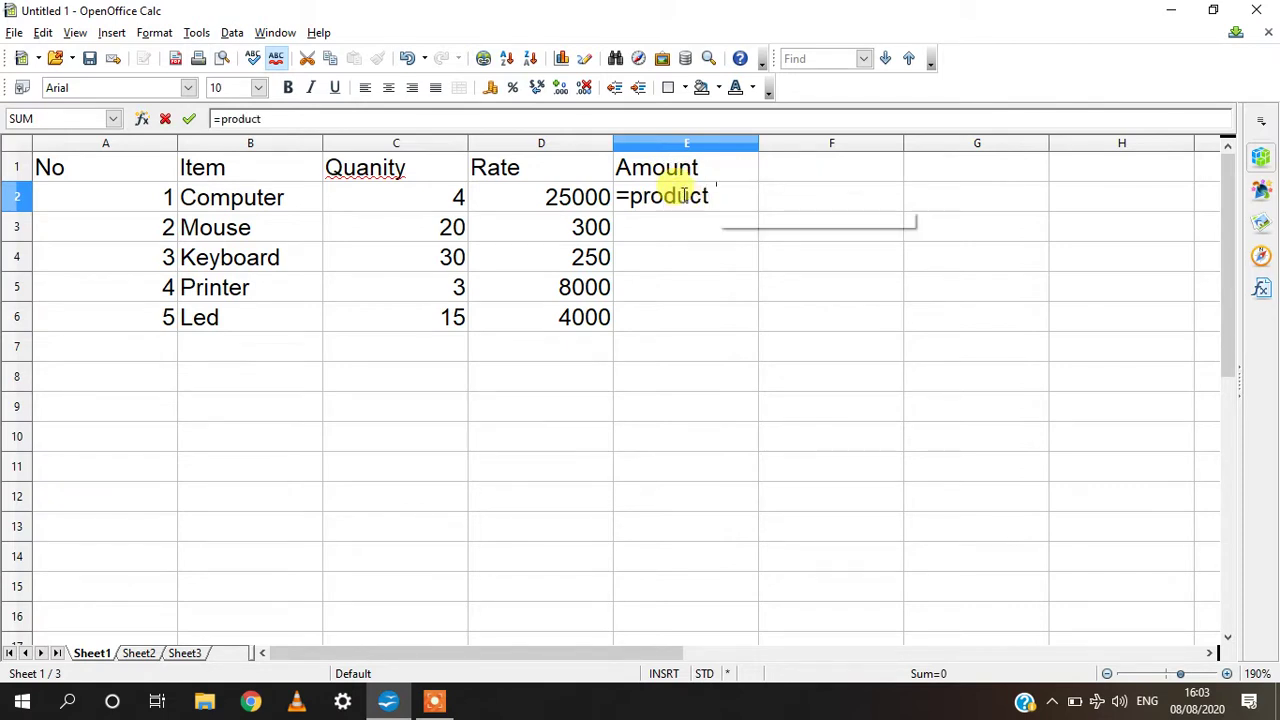
text(()
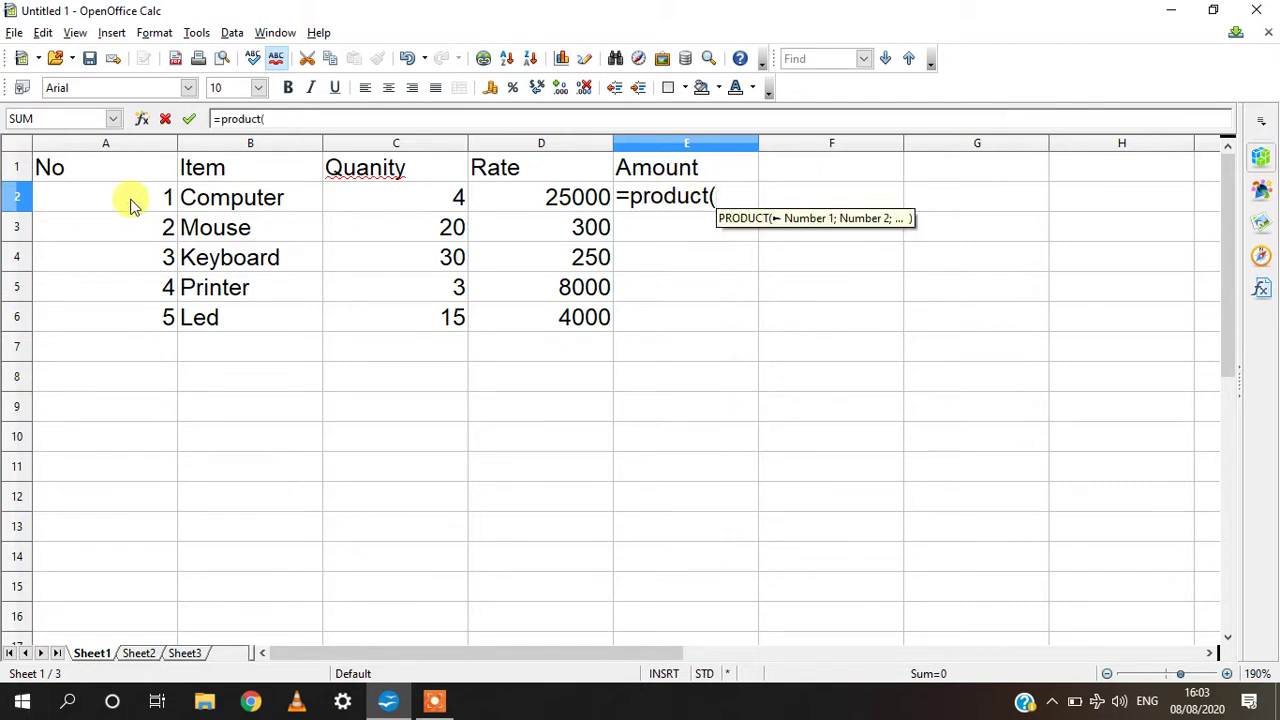
click(384, 202)
drag(382, 200, 506, 206)
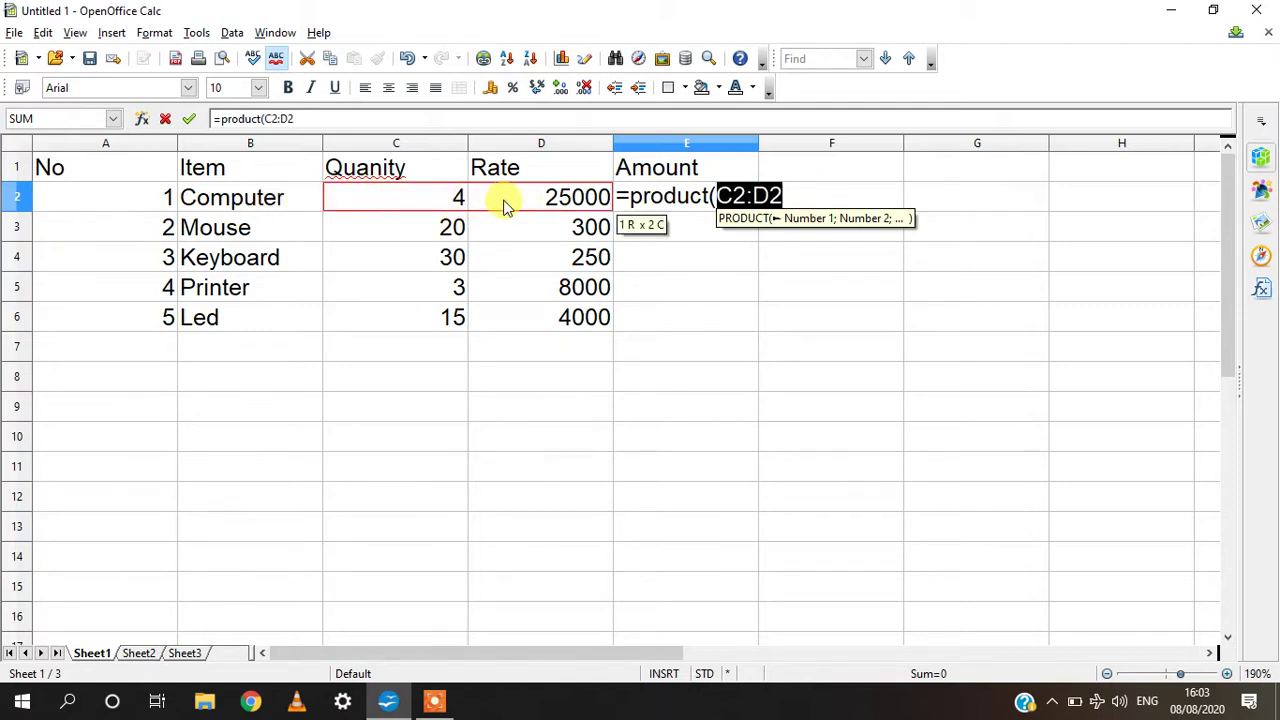
text())
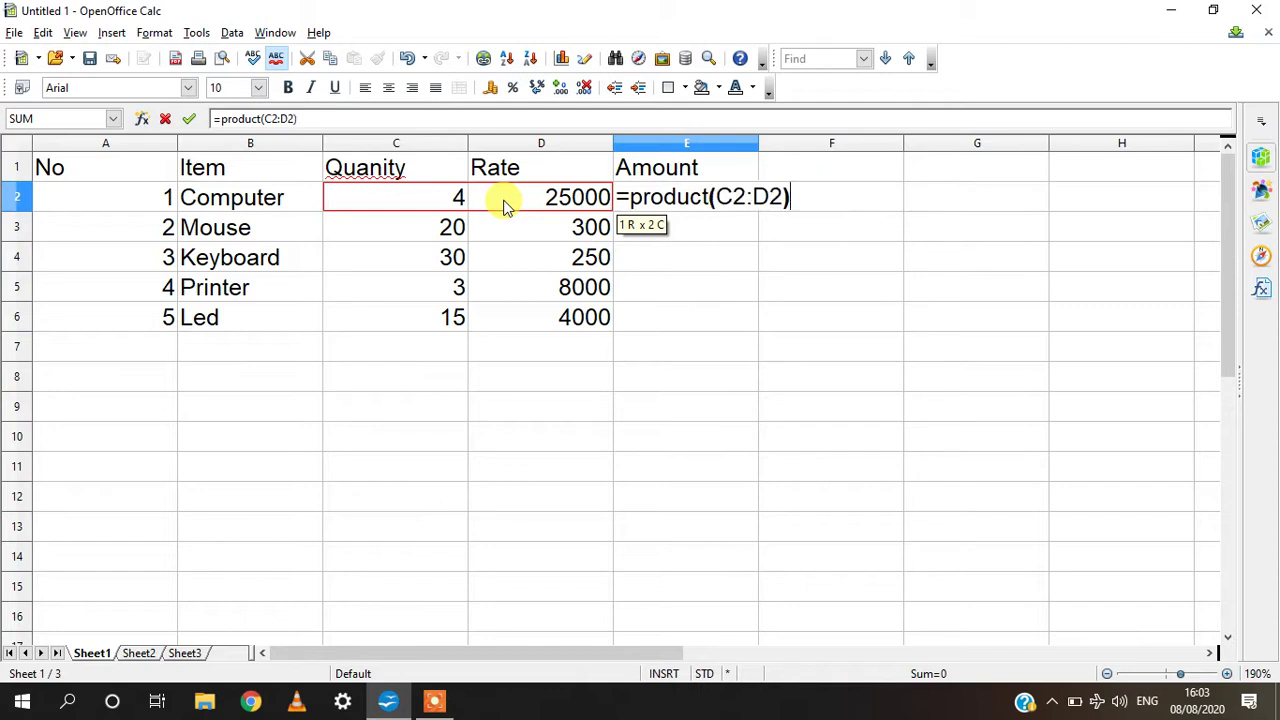
key(Return)
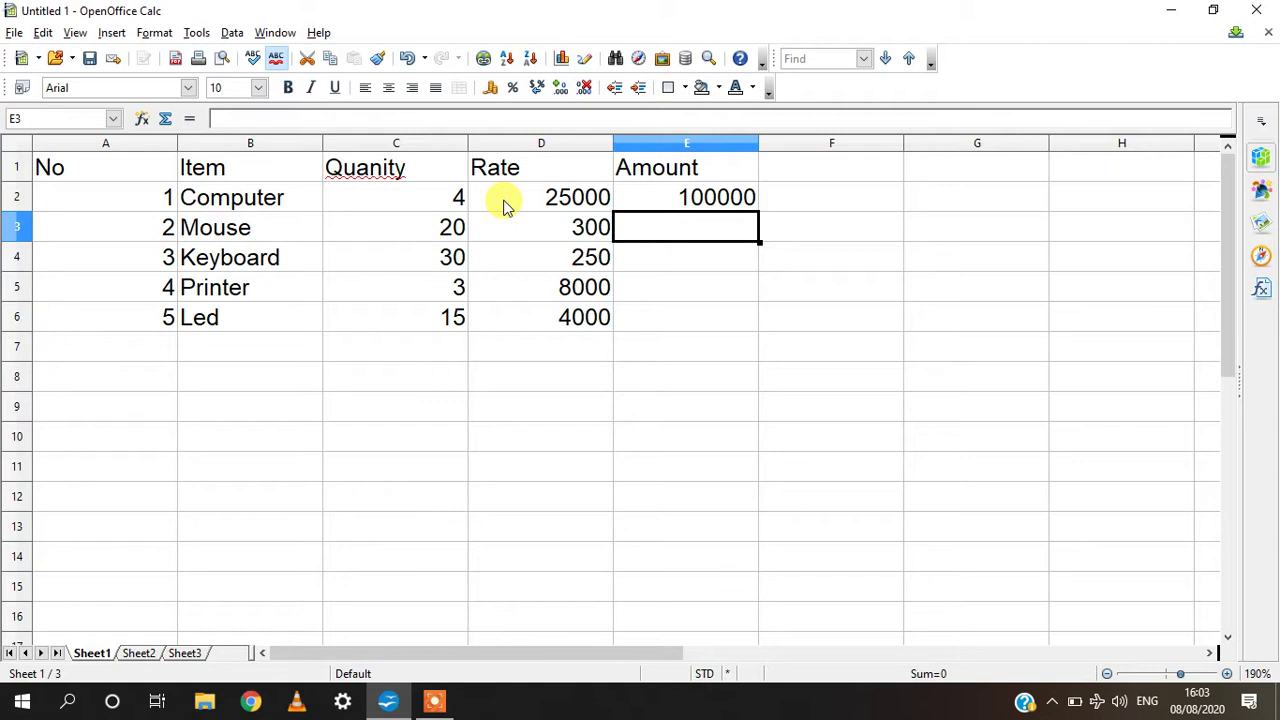
- Fill the PRODUCT formula from E2 down through E6 and check the copied formula in E4
click(682, 199)
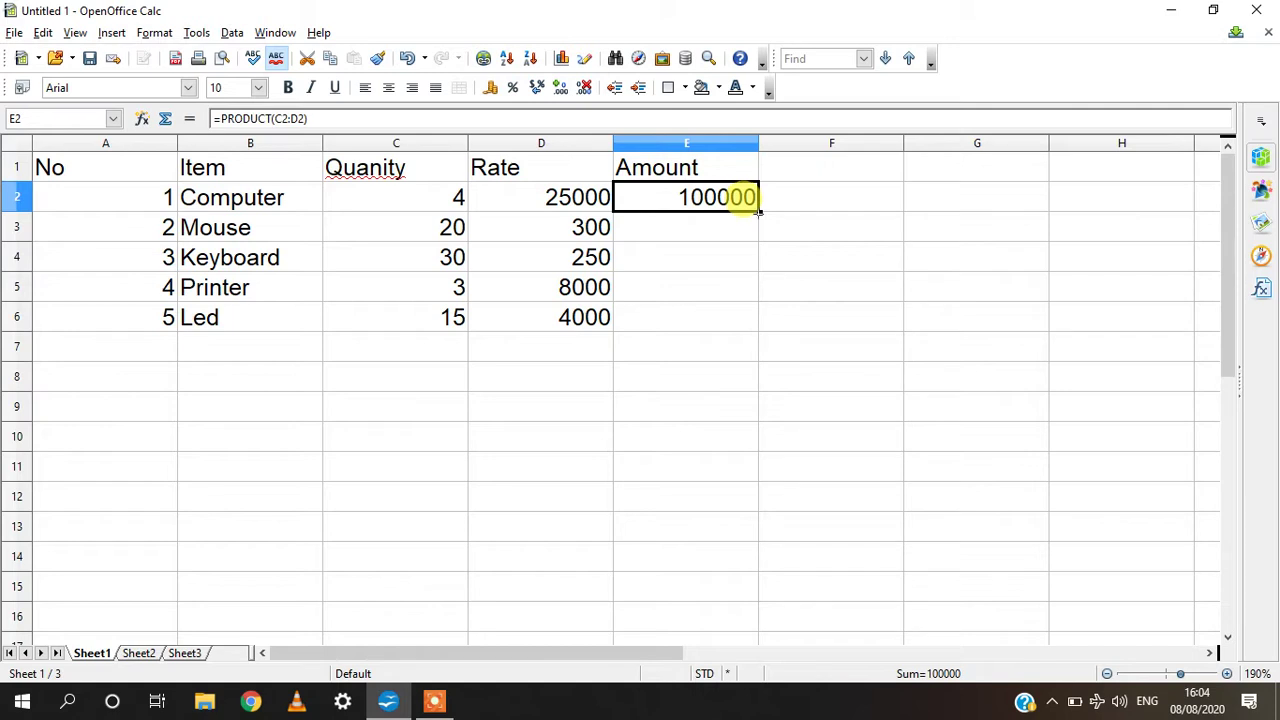
drag(758, 211, 762, 328)
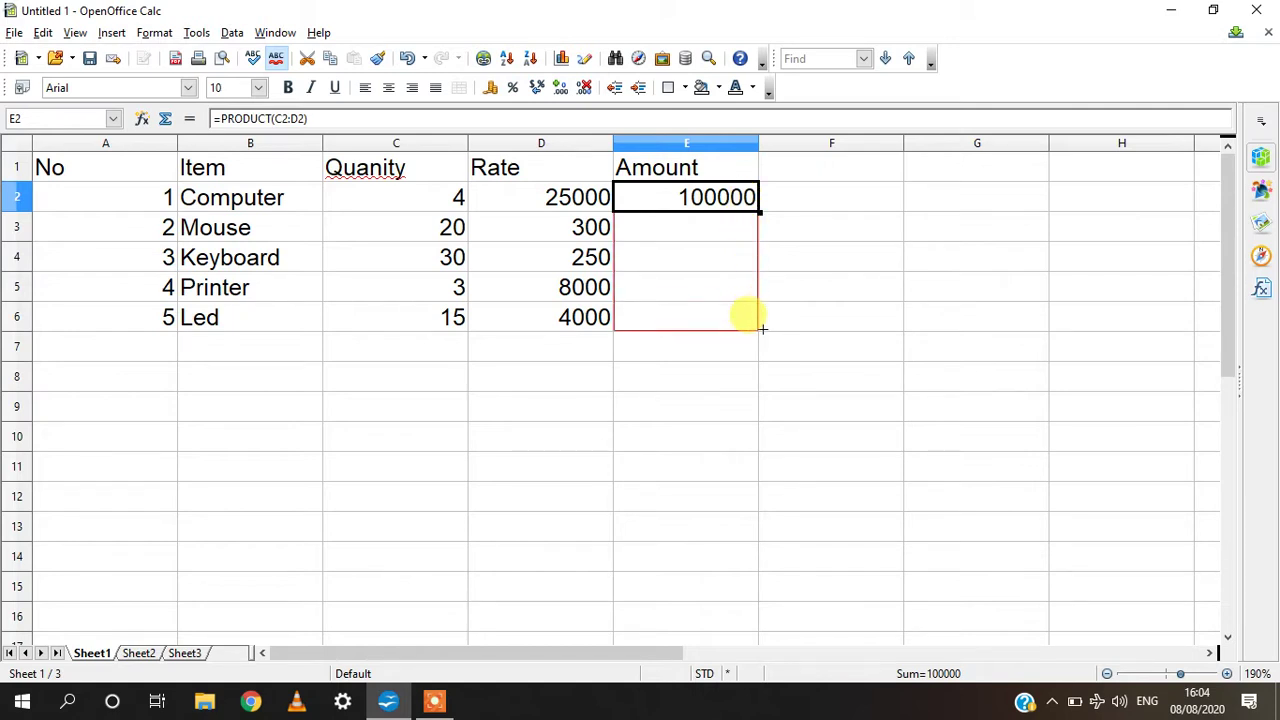
drag(762, 328, 764, 330)
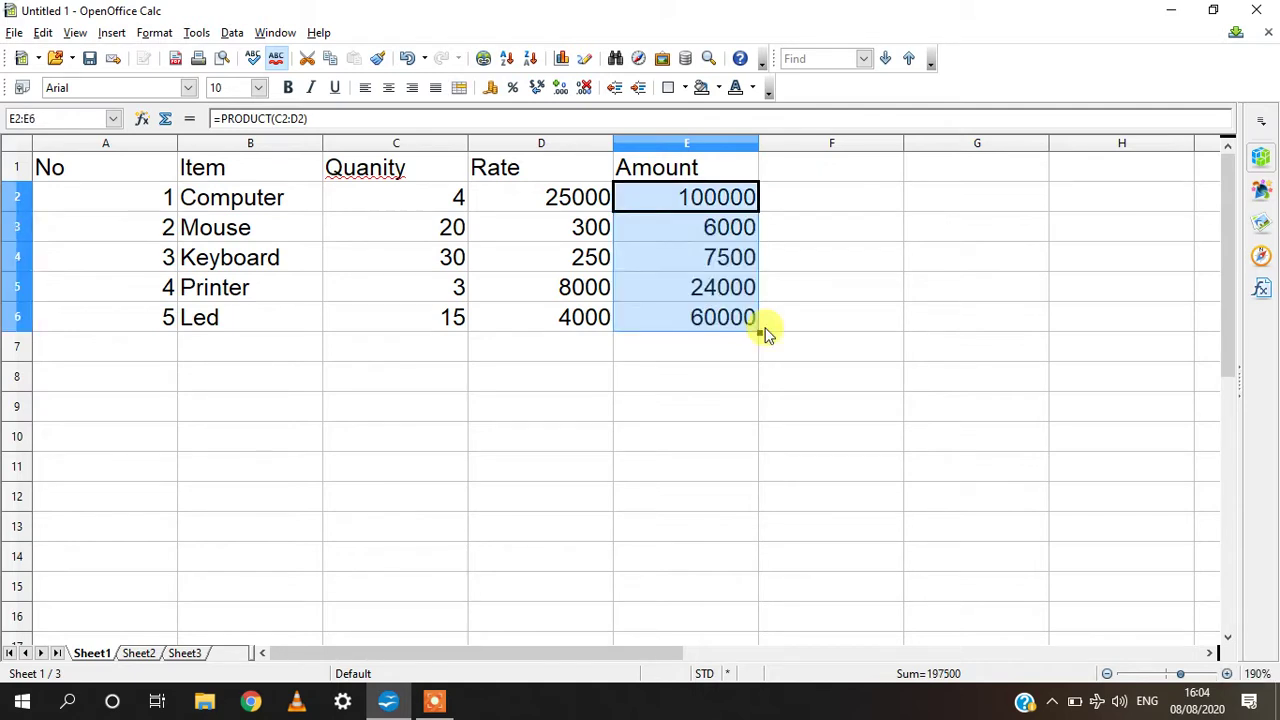
click(663, 264)
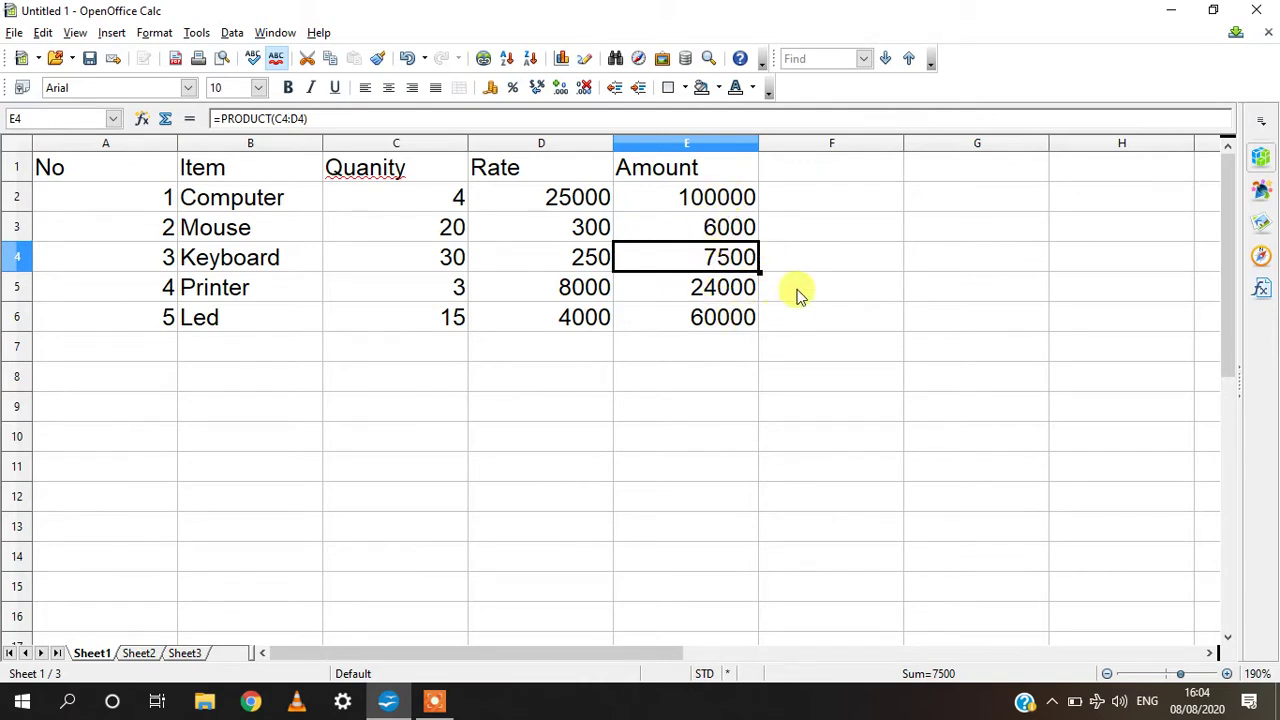
- Enter the label "Total Amount" in cell D7, below the Rate values
click(531, 347)
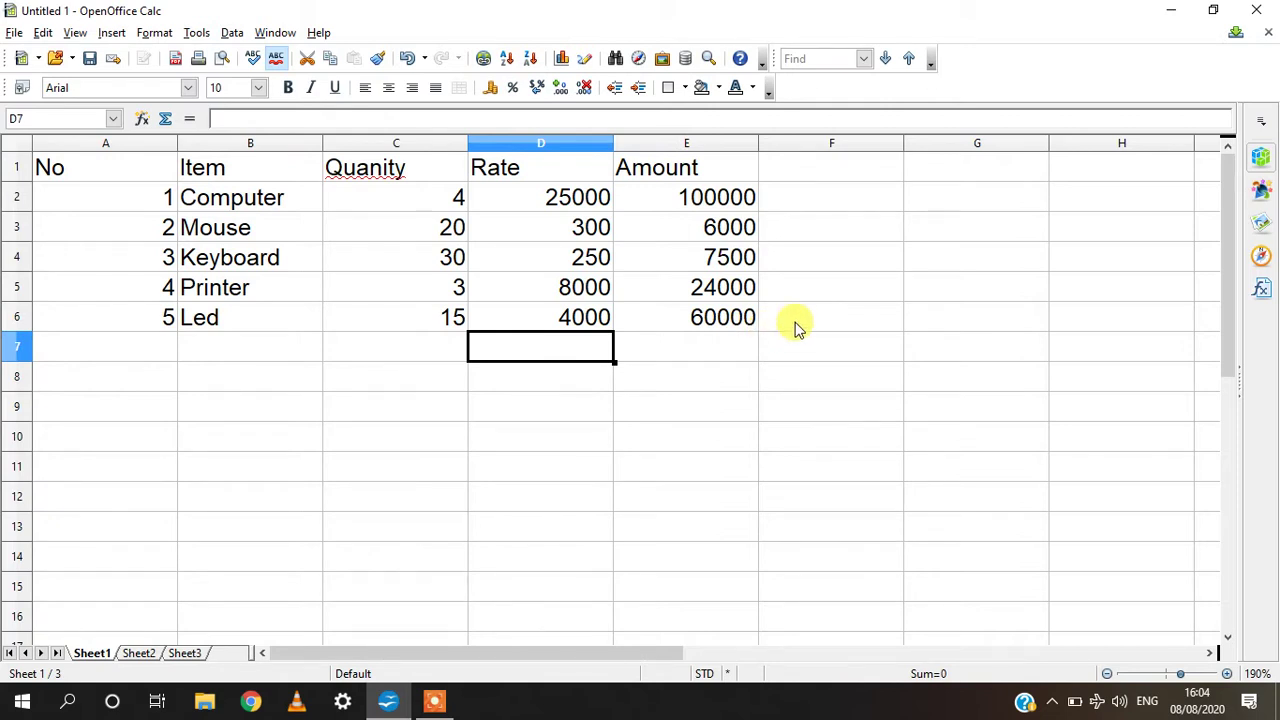
text(Total )
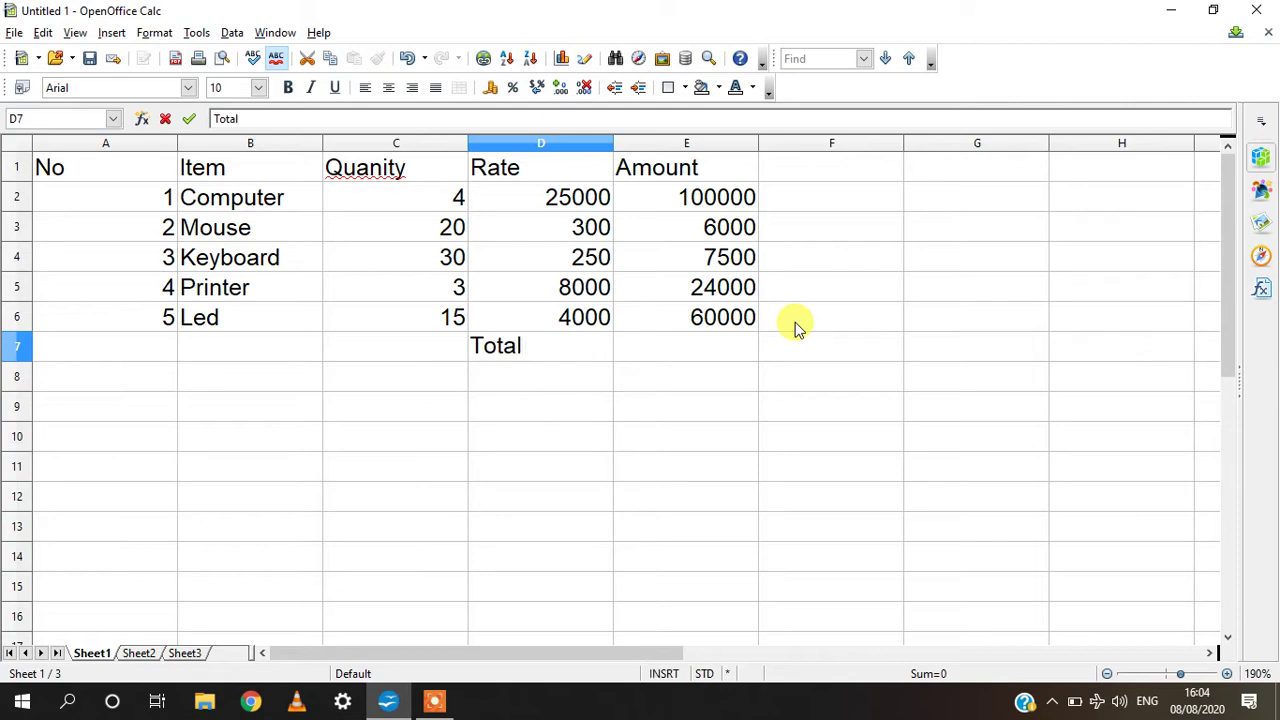
text(Amount)
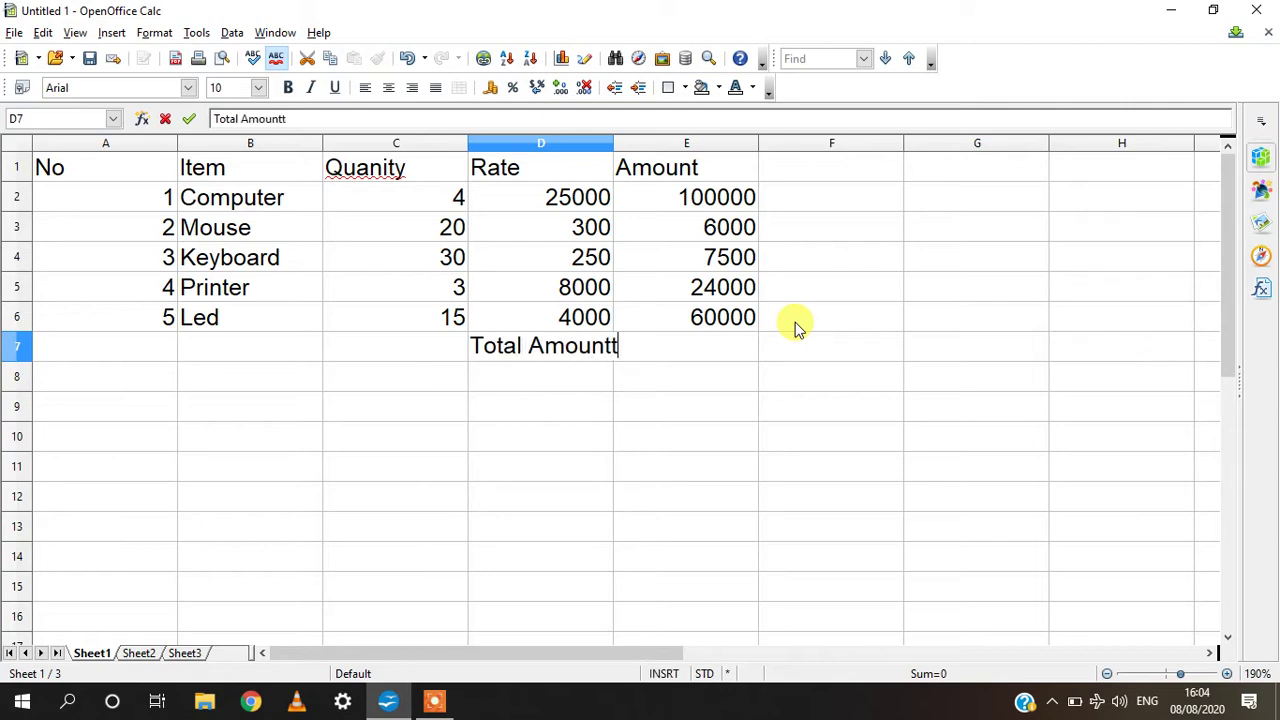
key(Tab)
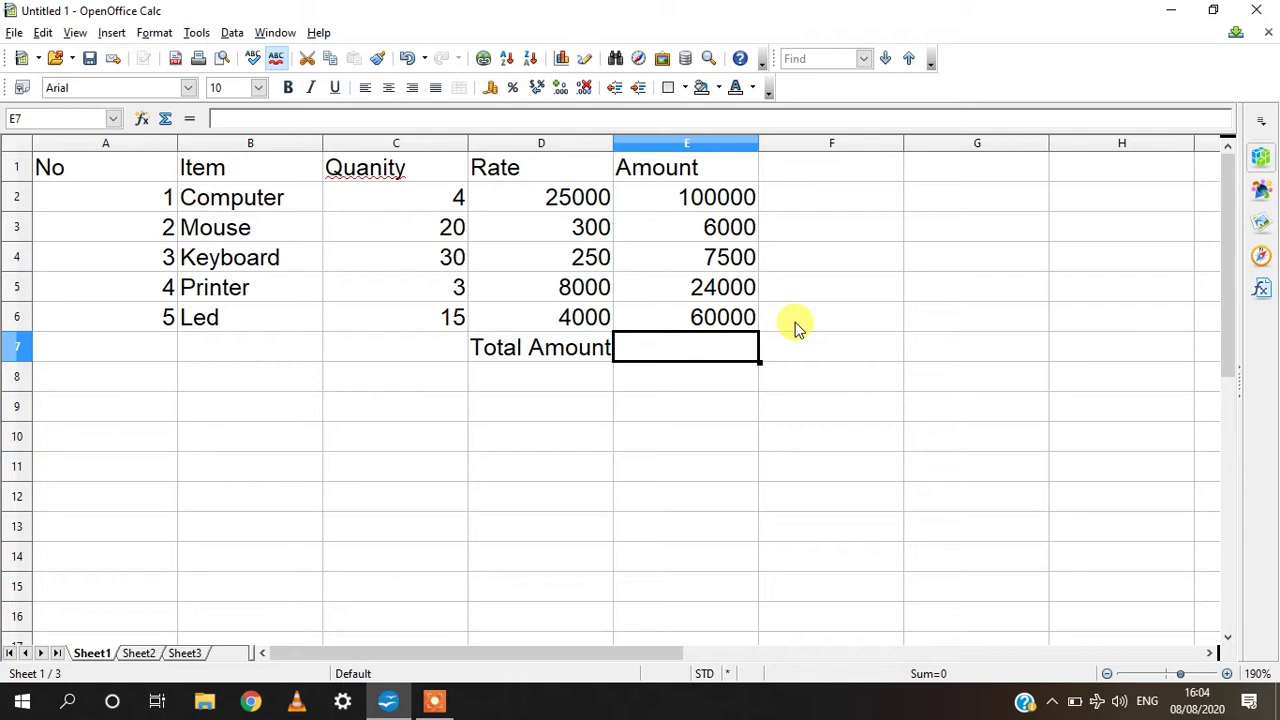
- Total the item amounts in cell E7 with the formula =sum(E2:E6)
text(=)
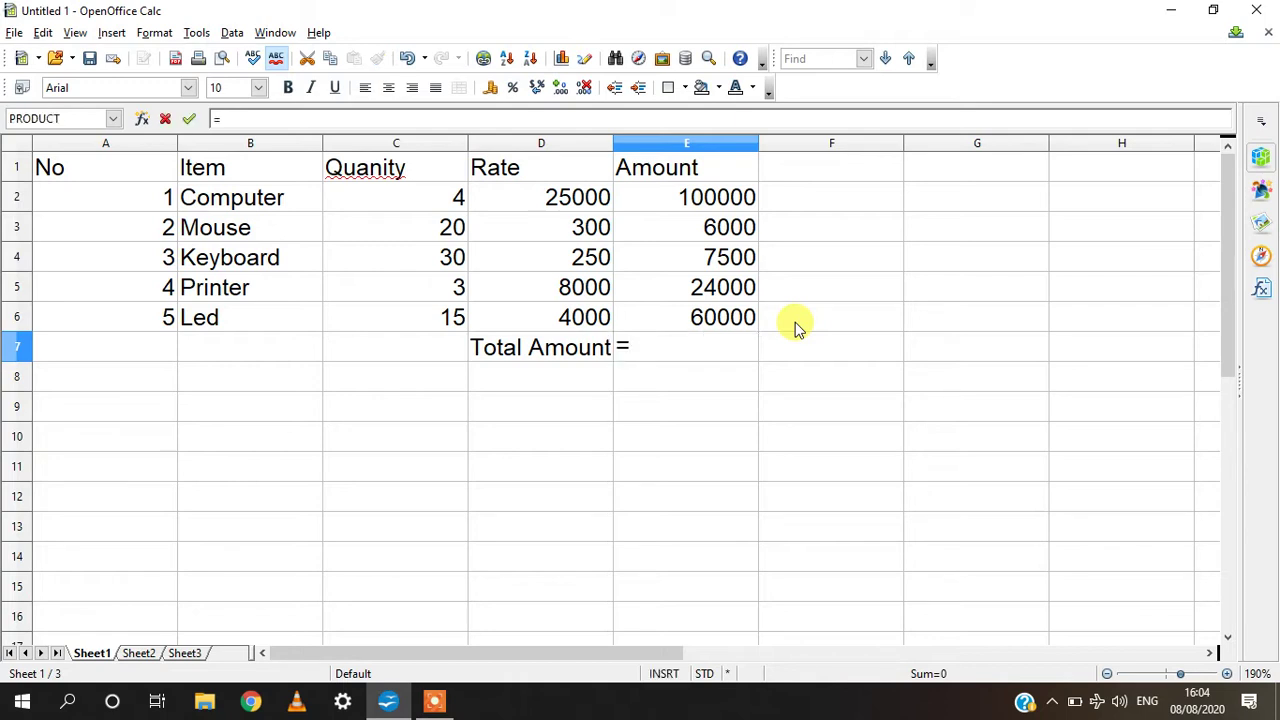
text(sum)
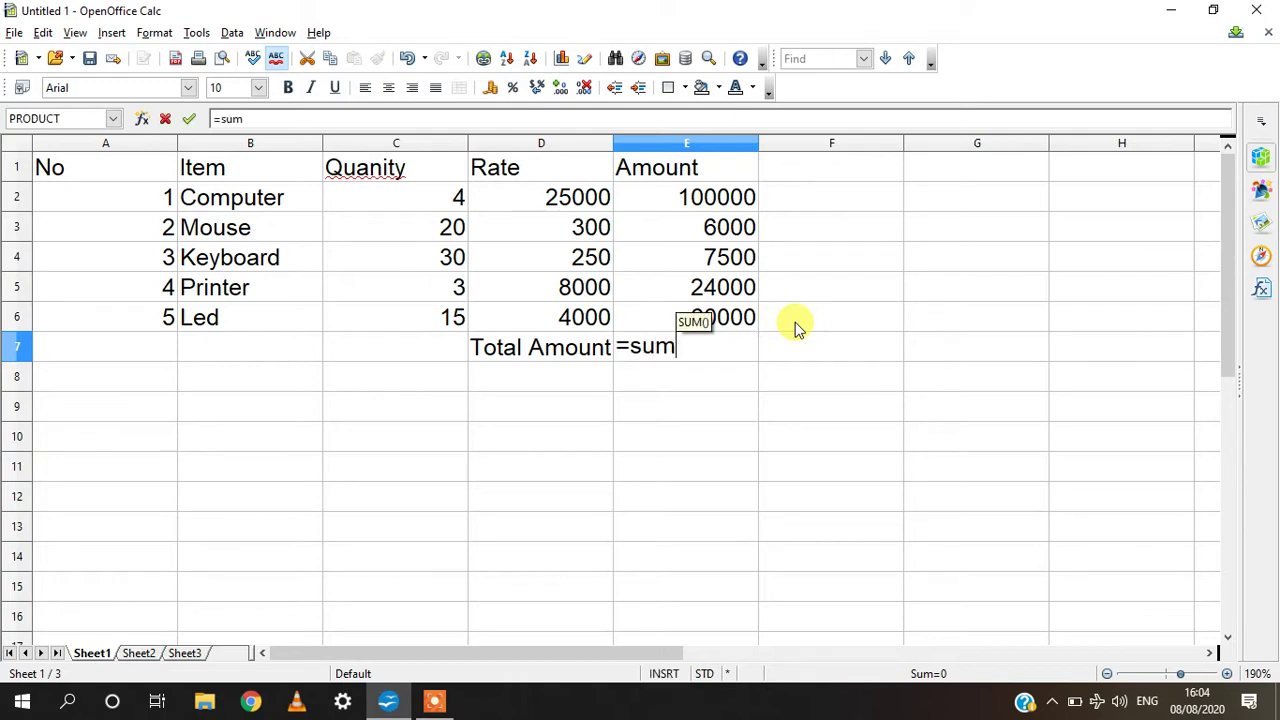
text(()
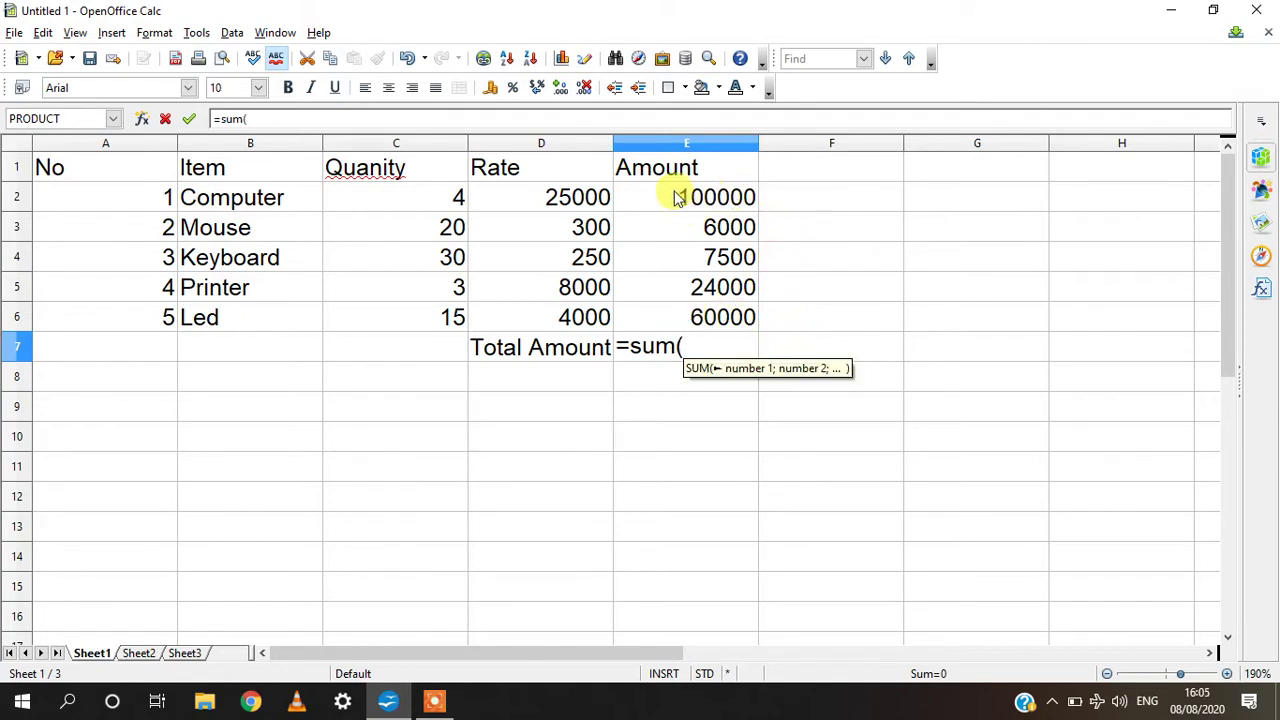
drag(675, 197, 732, 307)
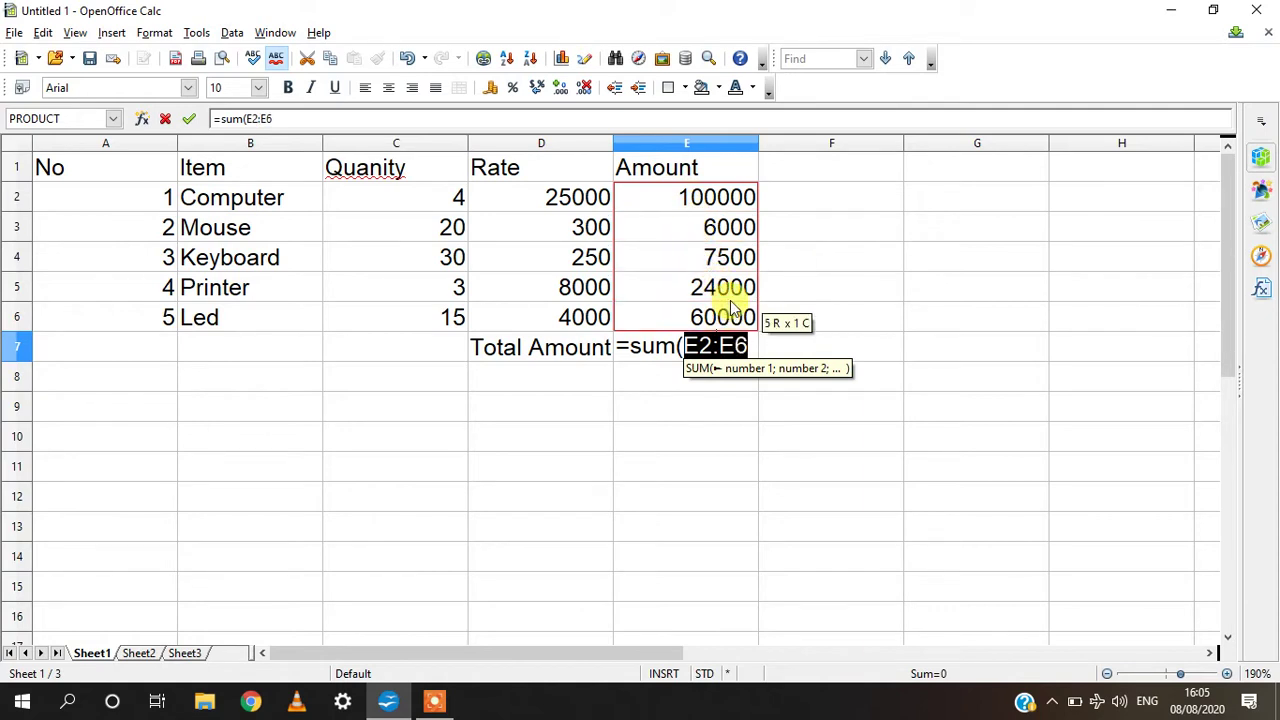
text())
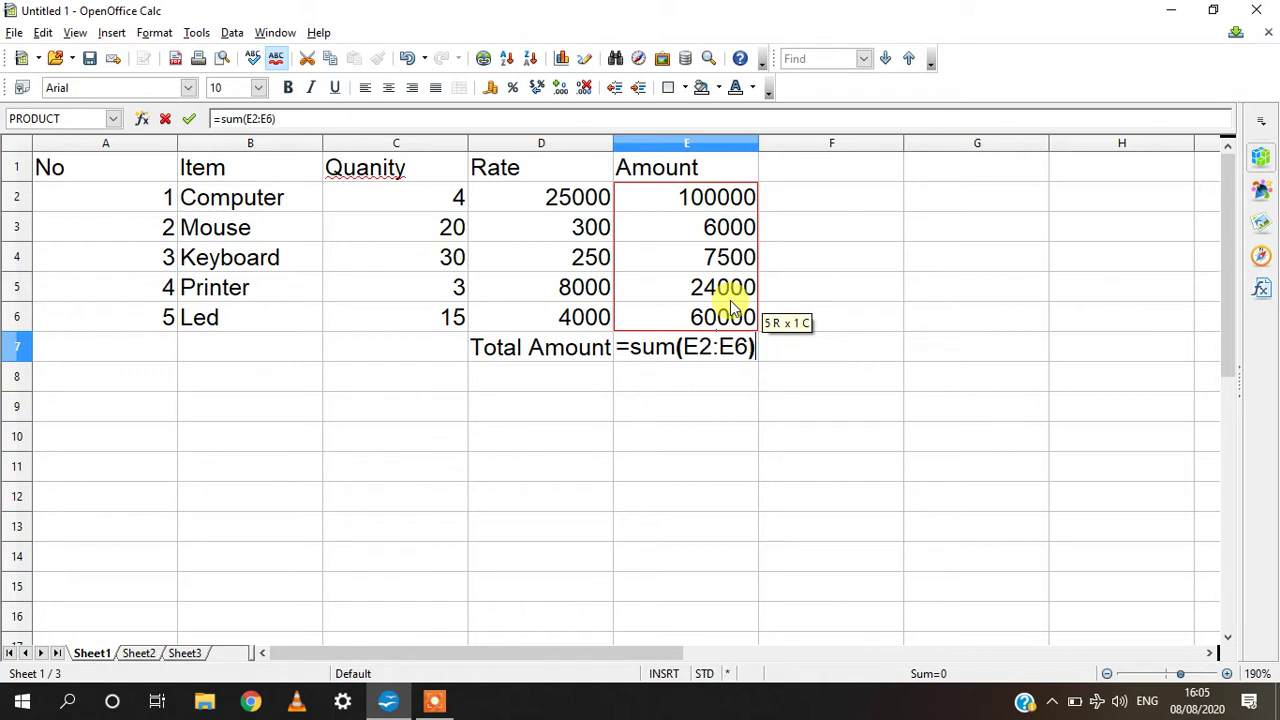
key(Return)
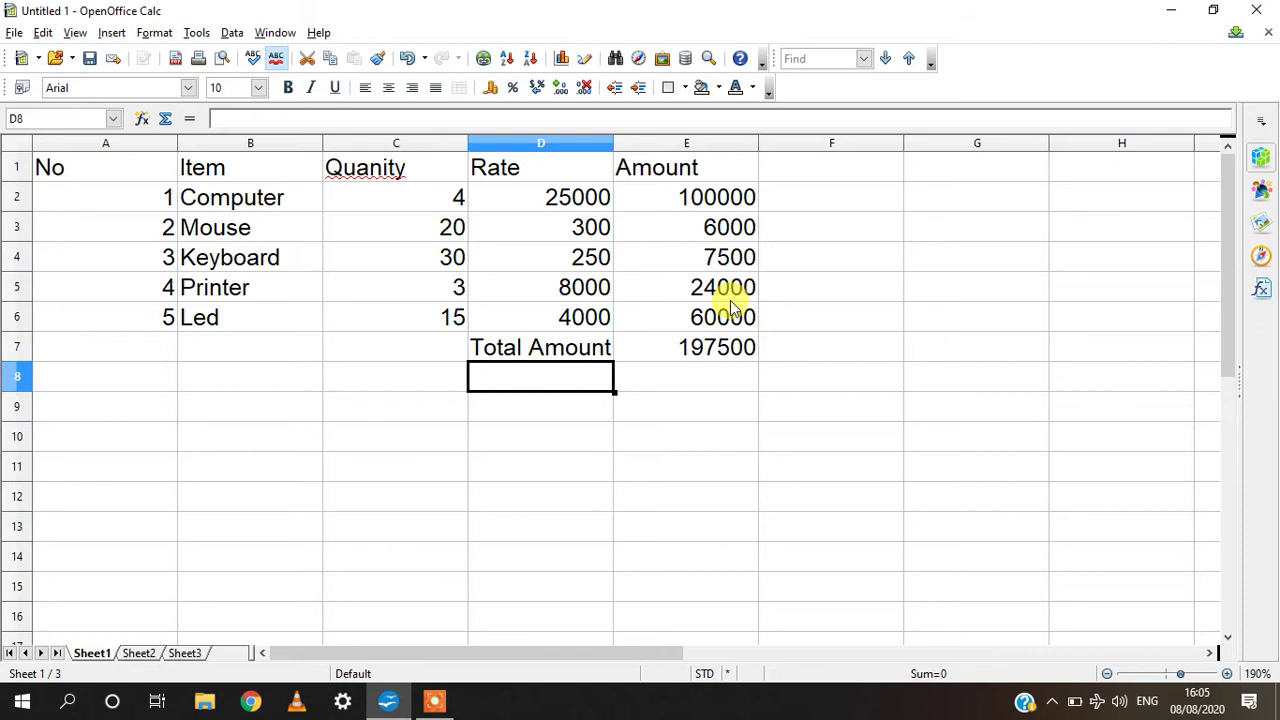
- Enter the label "5% tax" in cell D8, below Total Amount
text(5%)
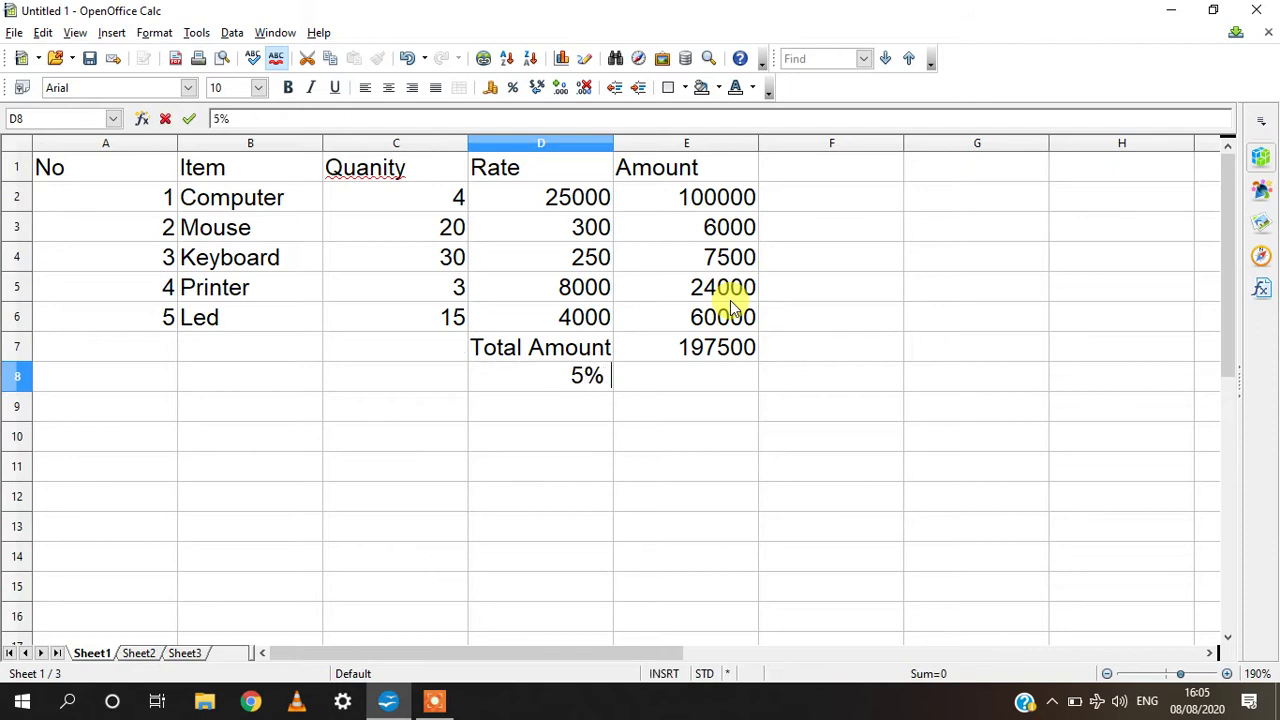
text( tax)
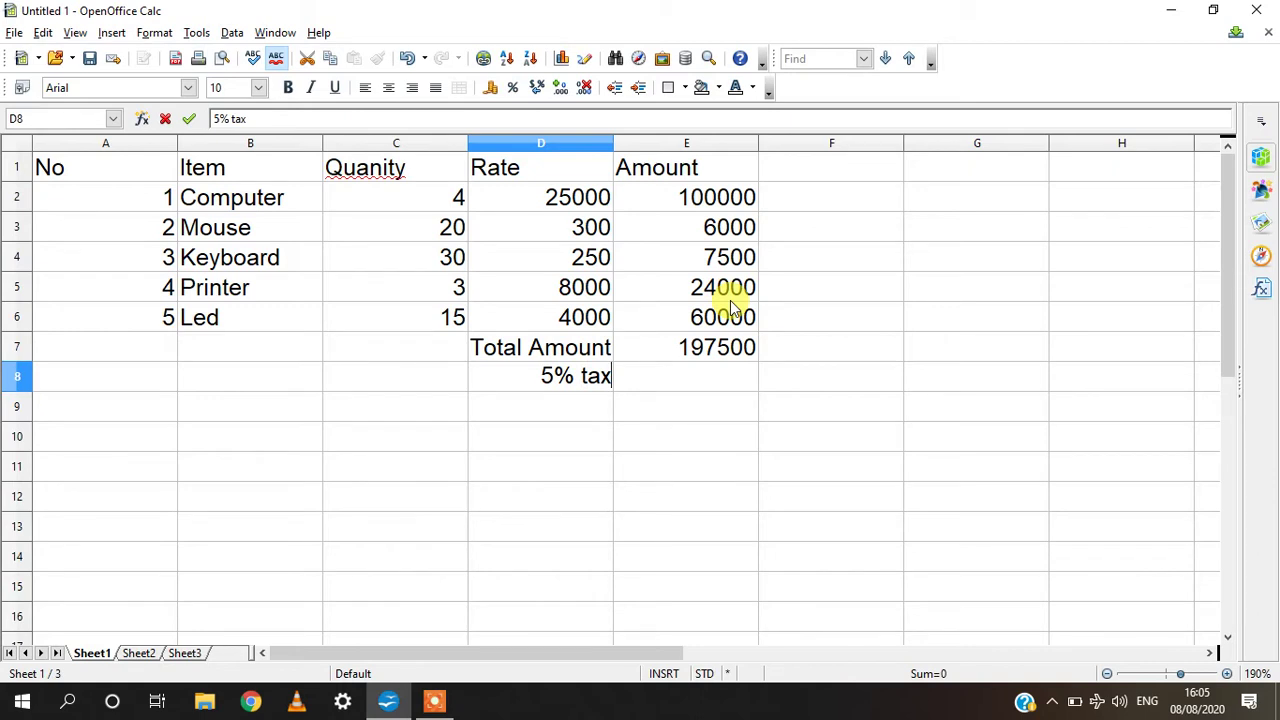
key(Tab)
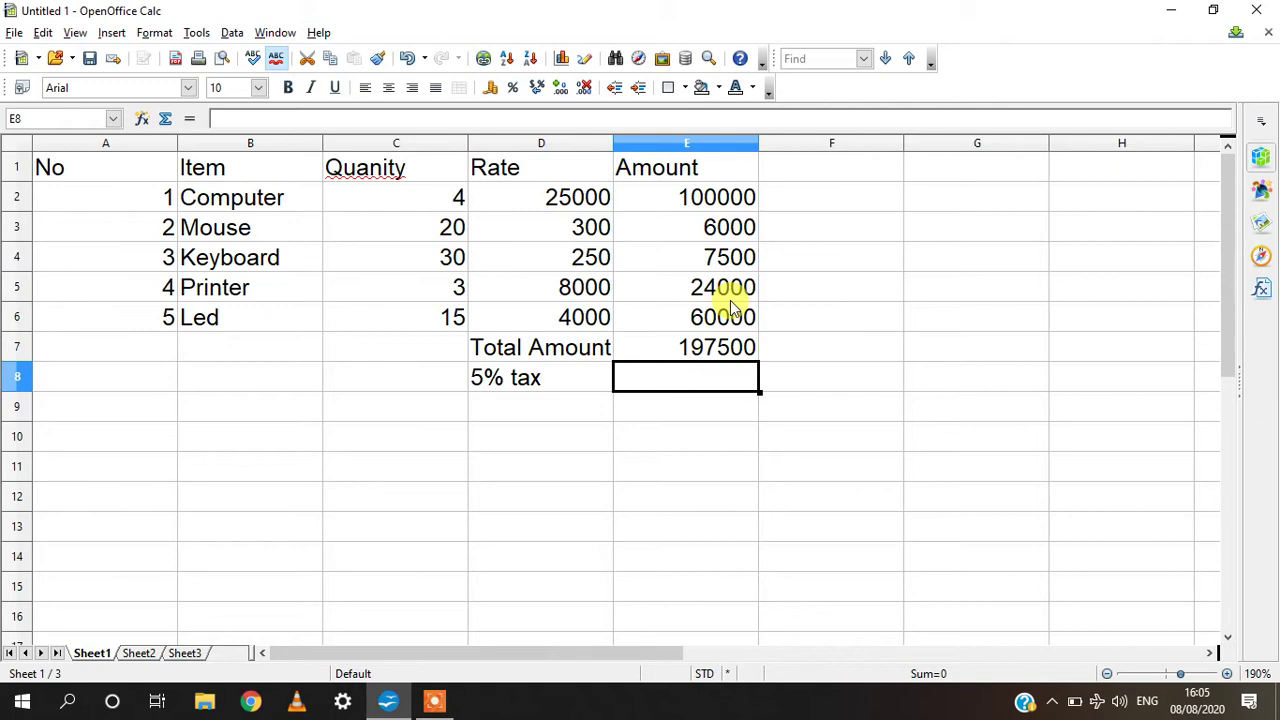
- Calculate the tax on the total in cell E8 with the formula =E7*5/100
text(=)
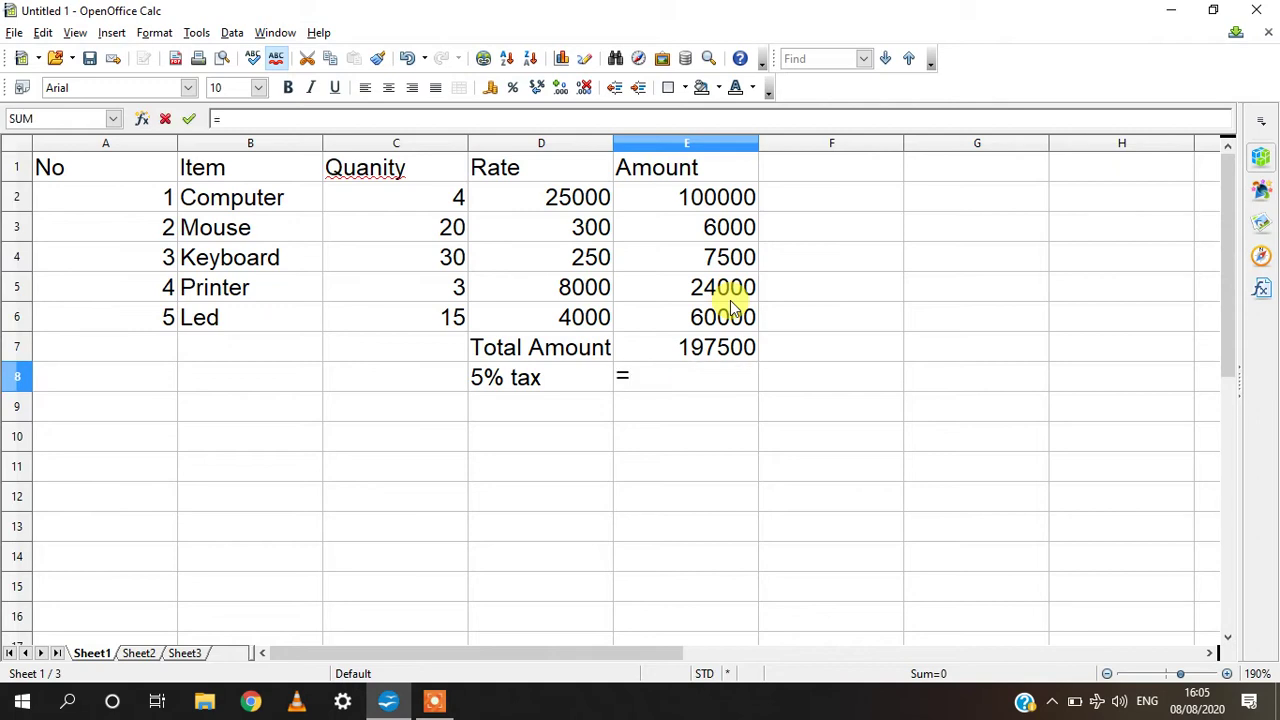
click(708, 346)
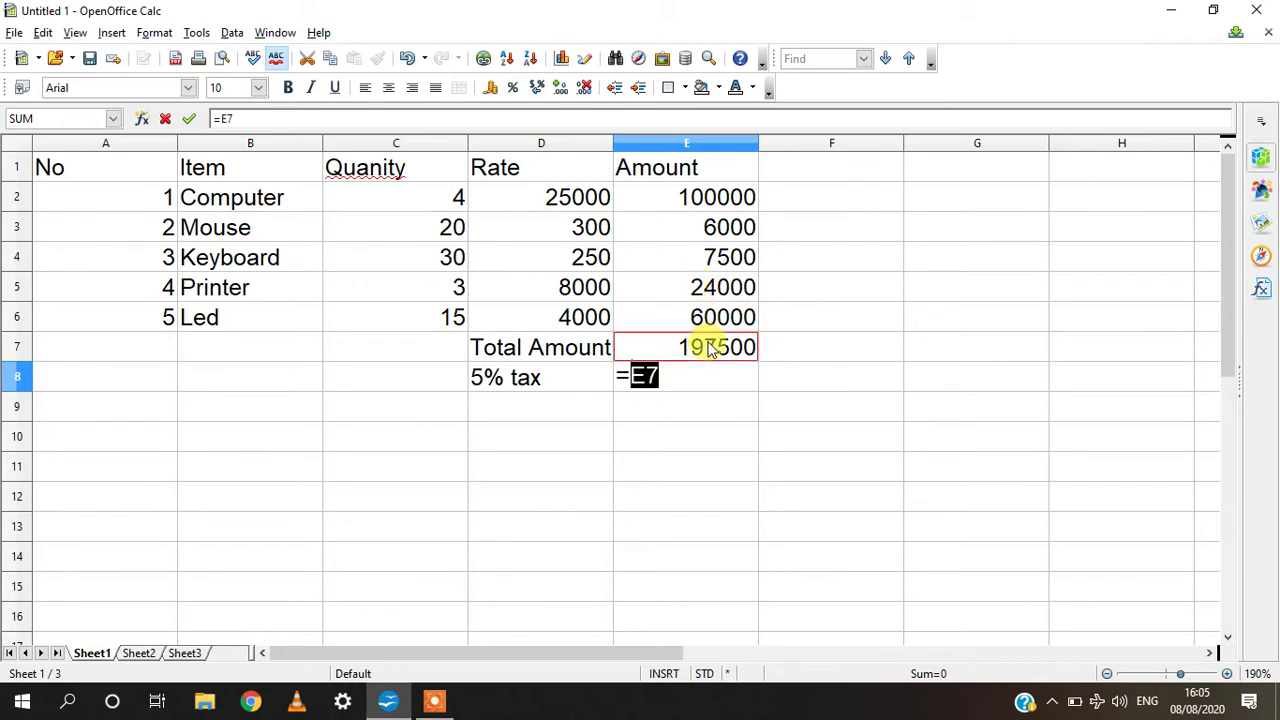
text(*5)
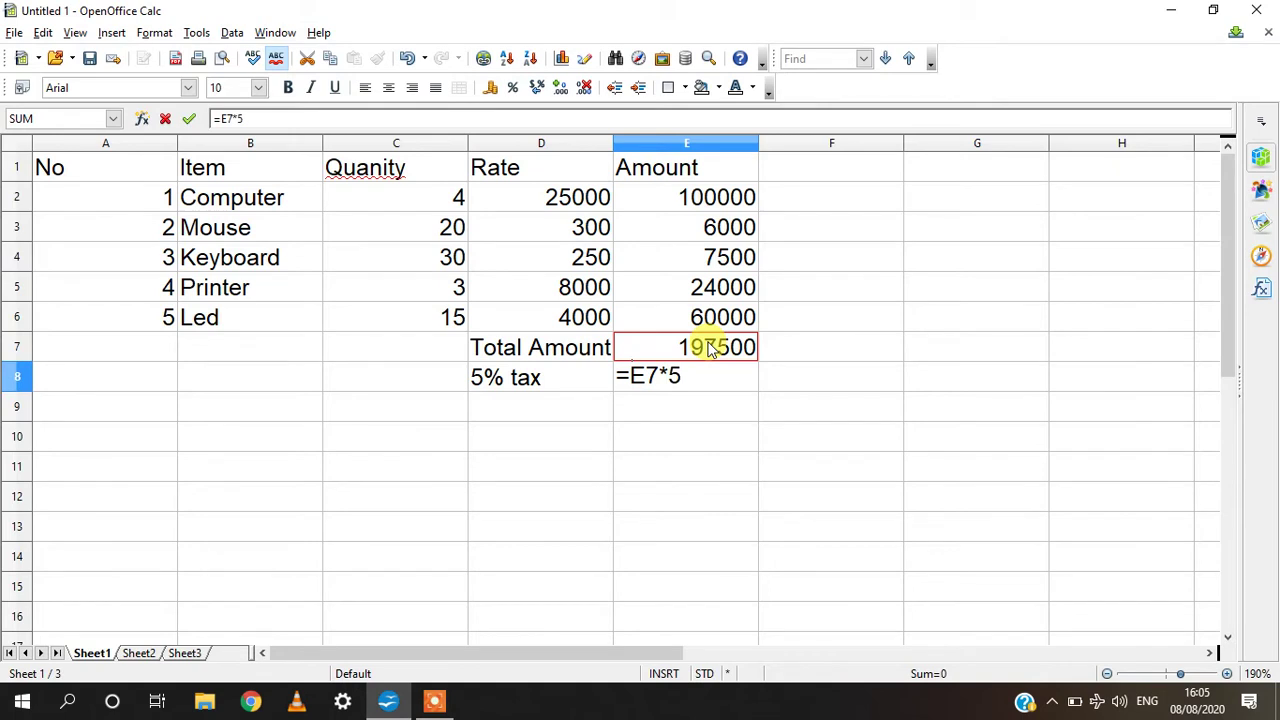
text(/100)
key(Return)
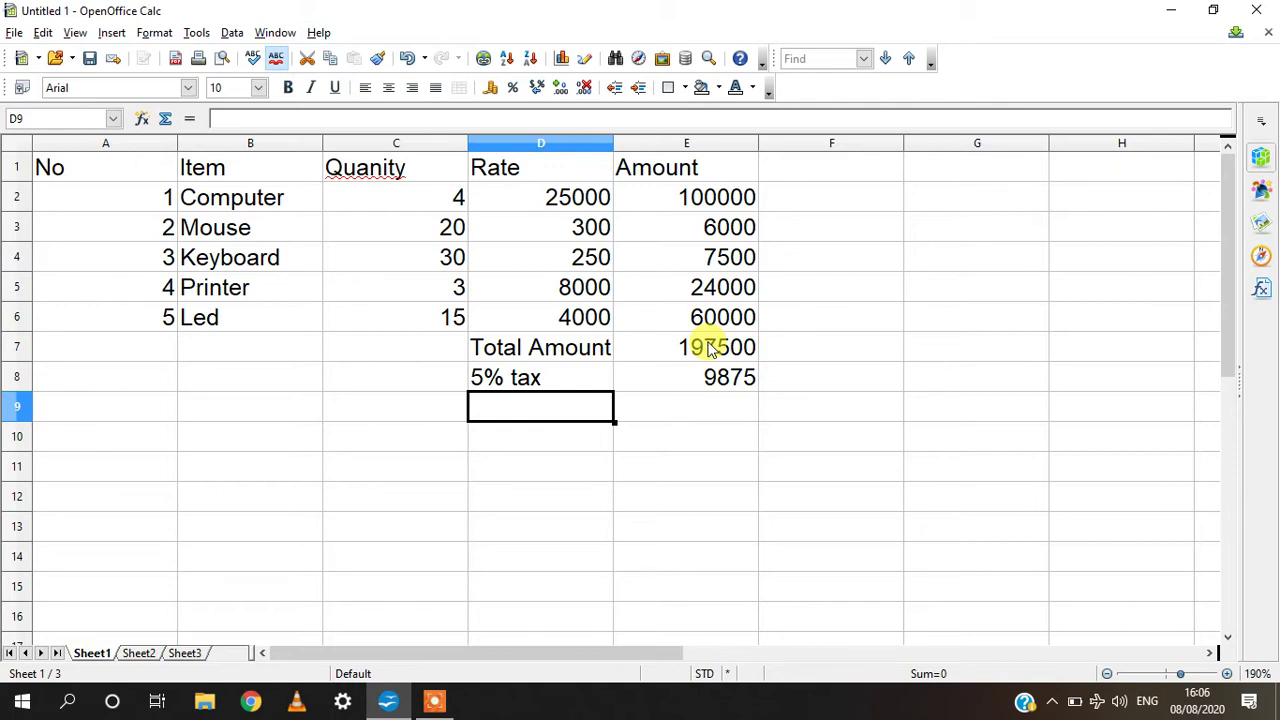
- Enter the label "Net Amount" in cell D9, below the tax label
text(Net)
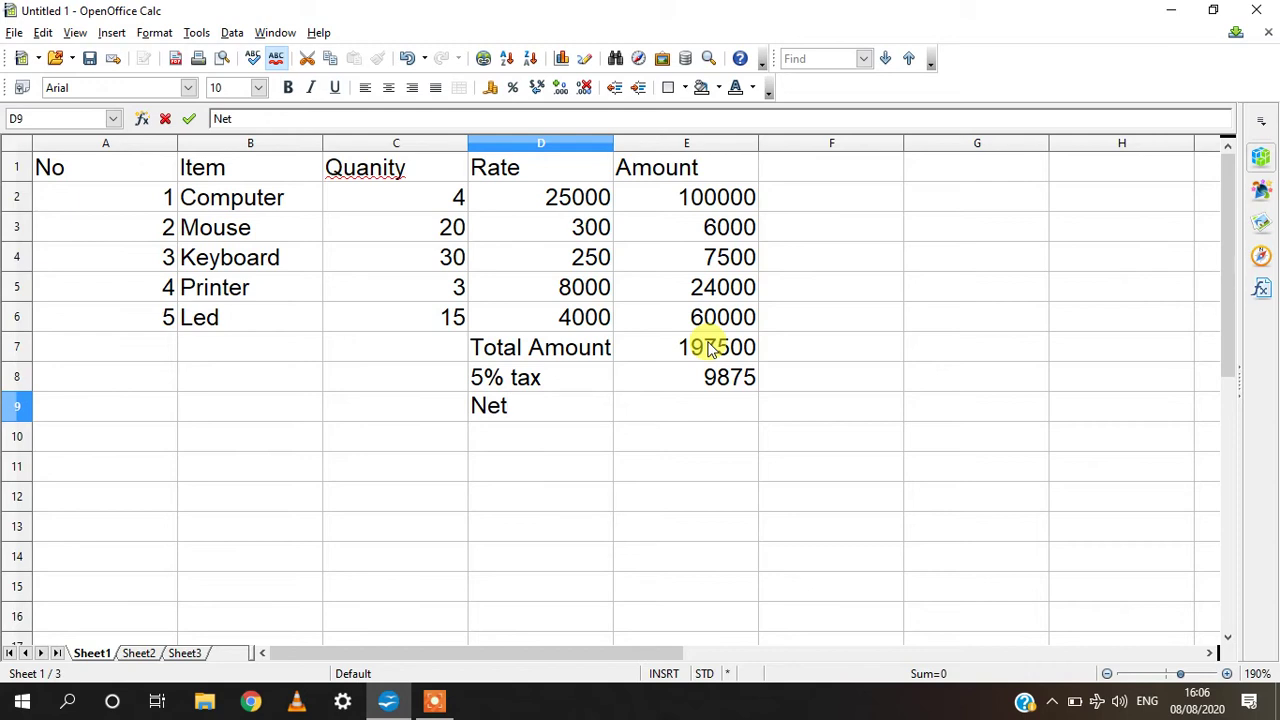
text( Amount)
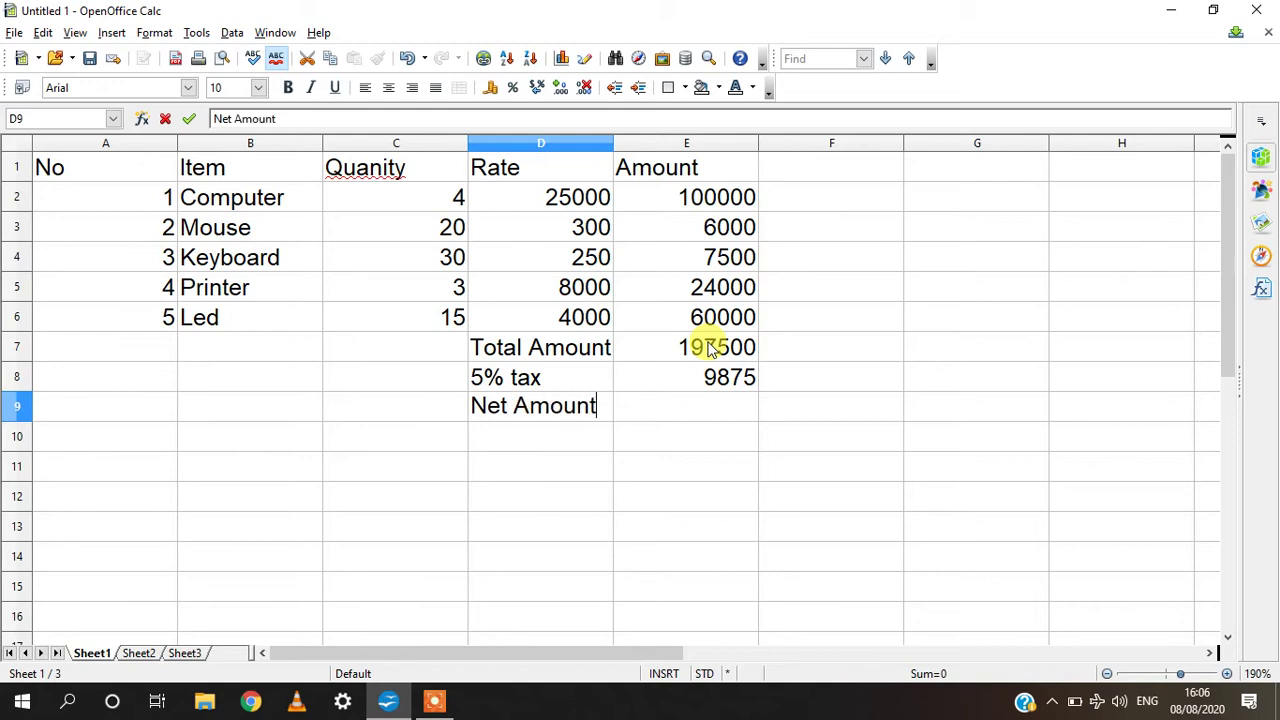
key(Tab)
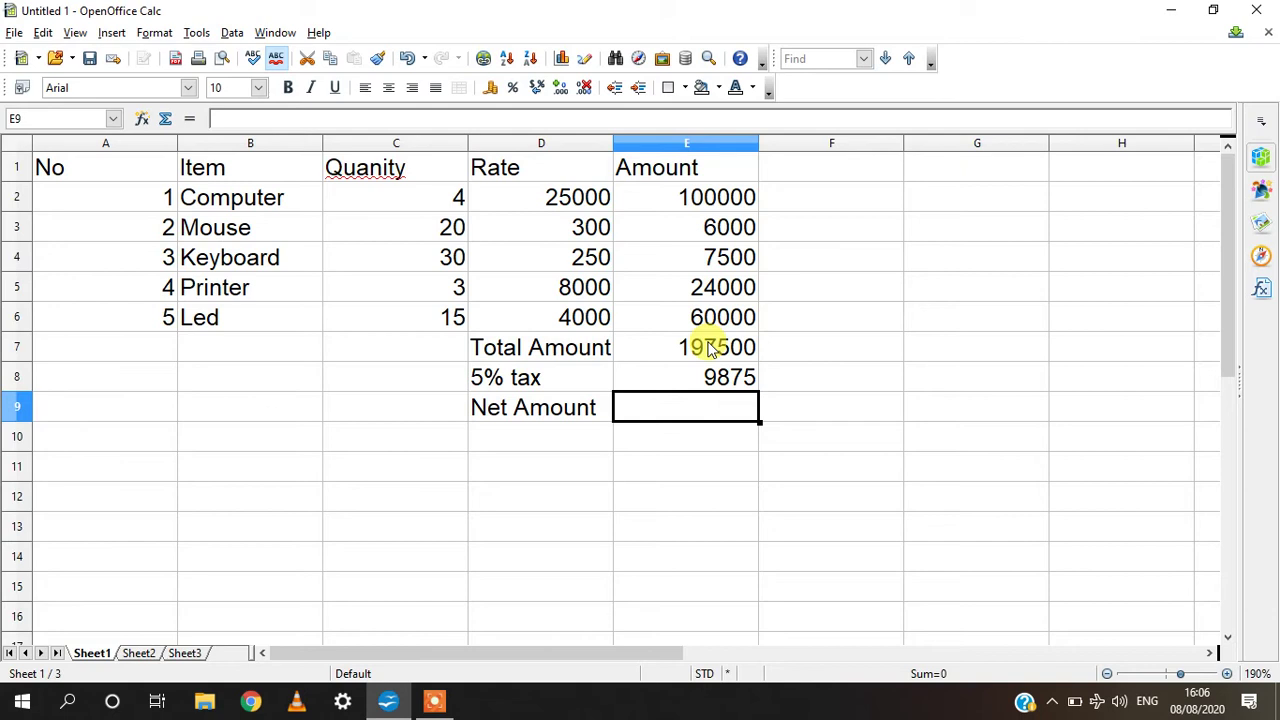
- Calculate the net amount in cell E9 by adding the total and the tax with the formula =E7+E8
text(=)
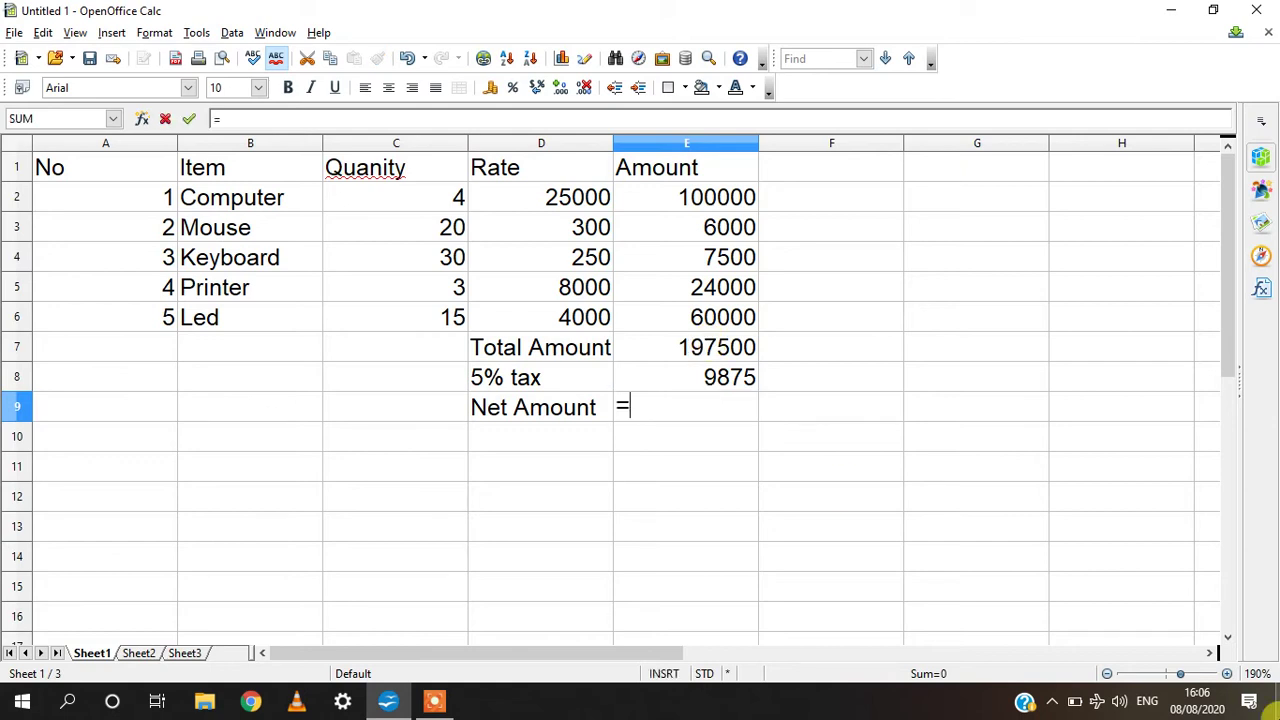
click(646, 349)
text(+)
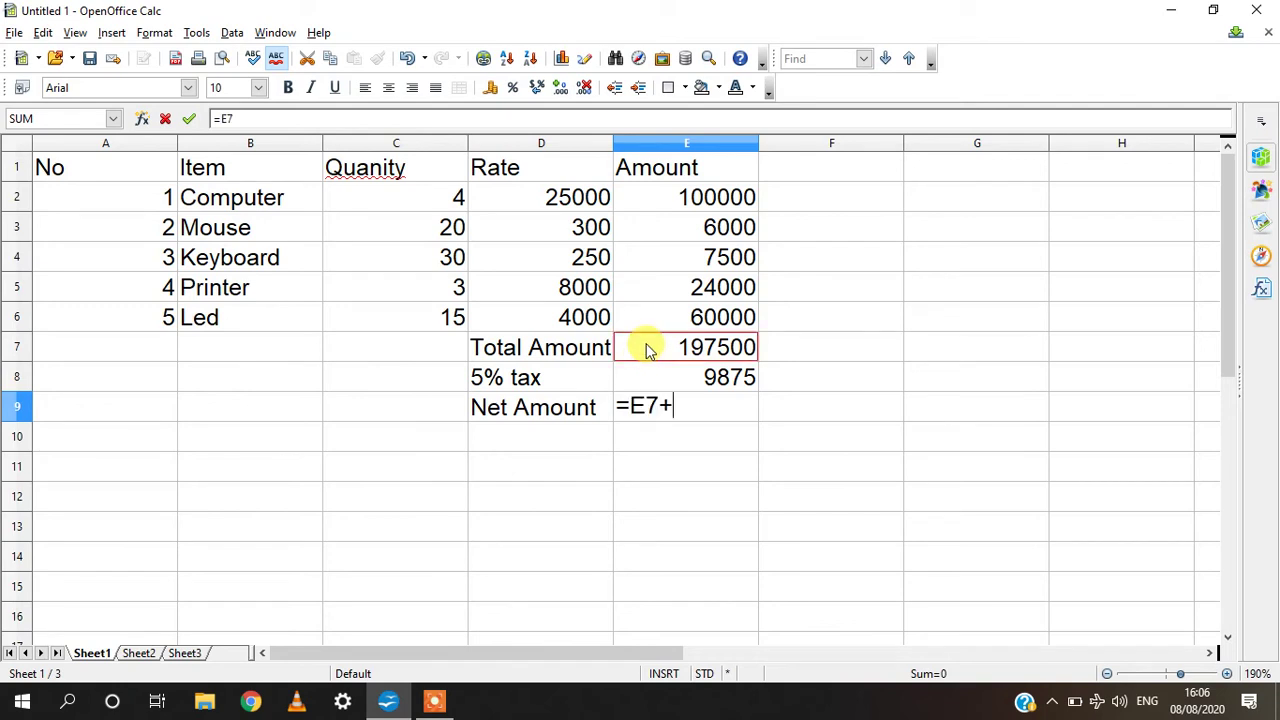
click(671, 377)
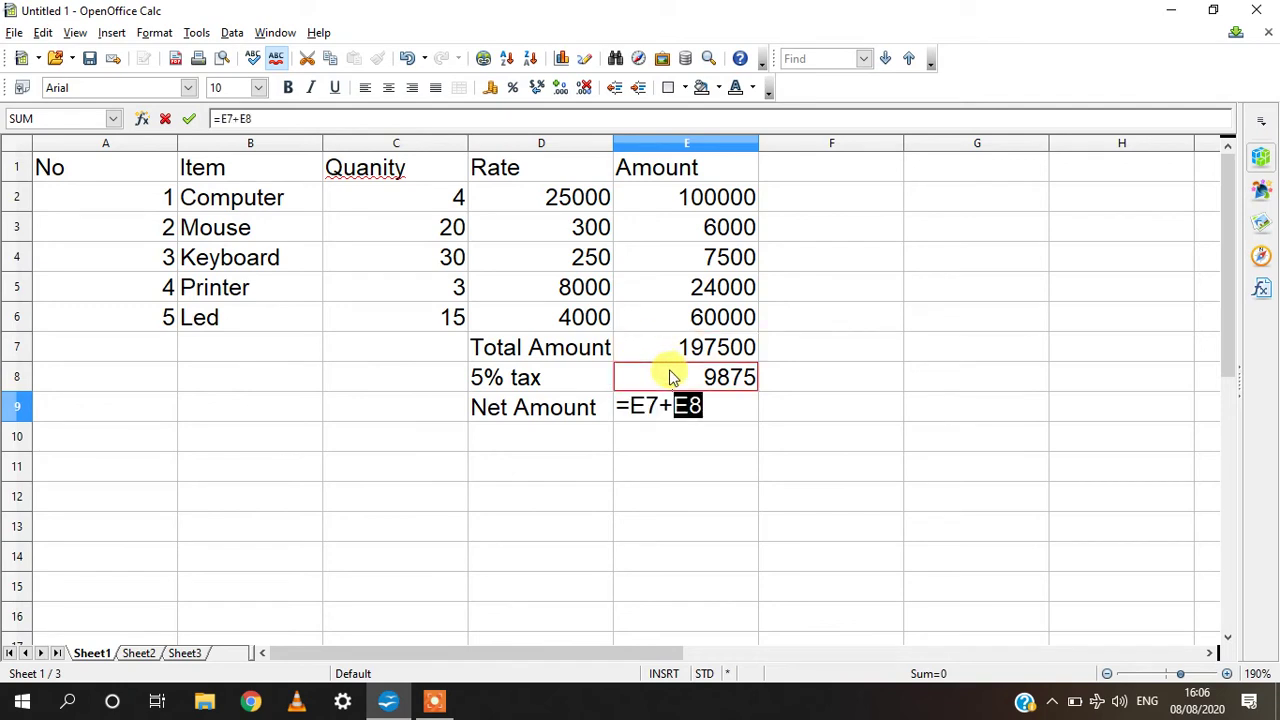
key(Return)
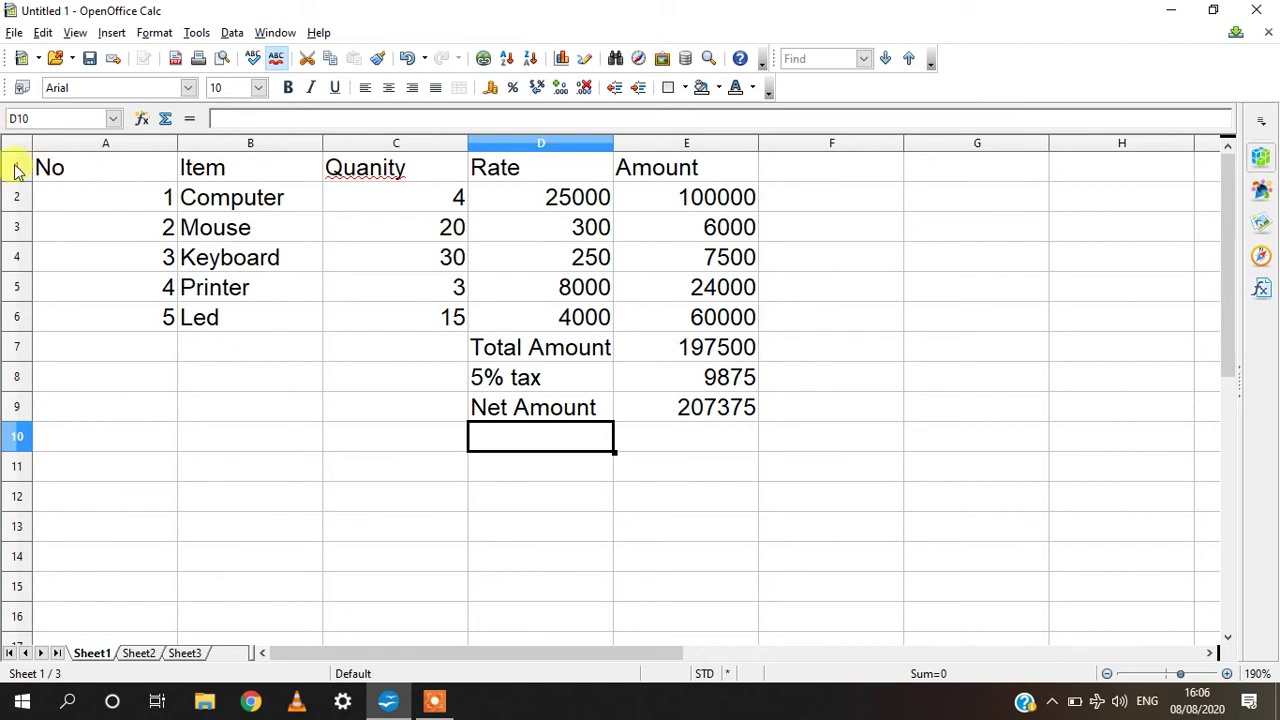
- Insert an entire blank row above the header row of the bill
click(48, 167)
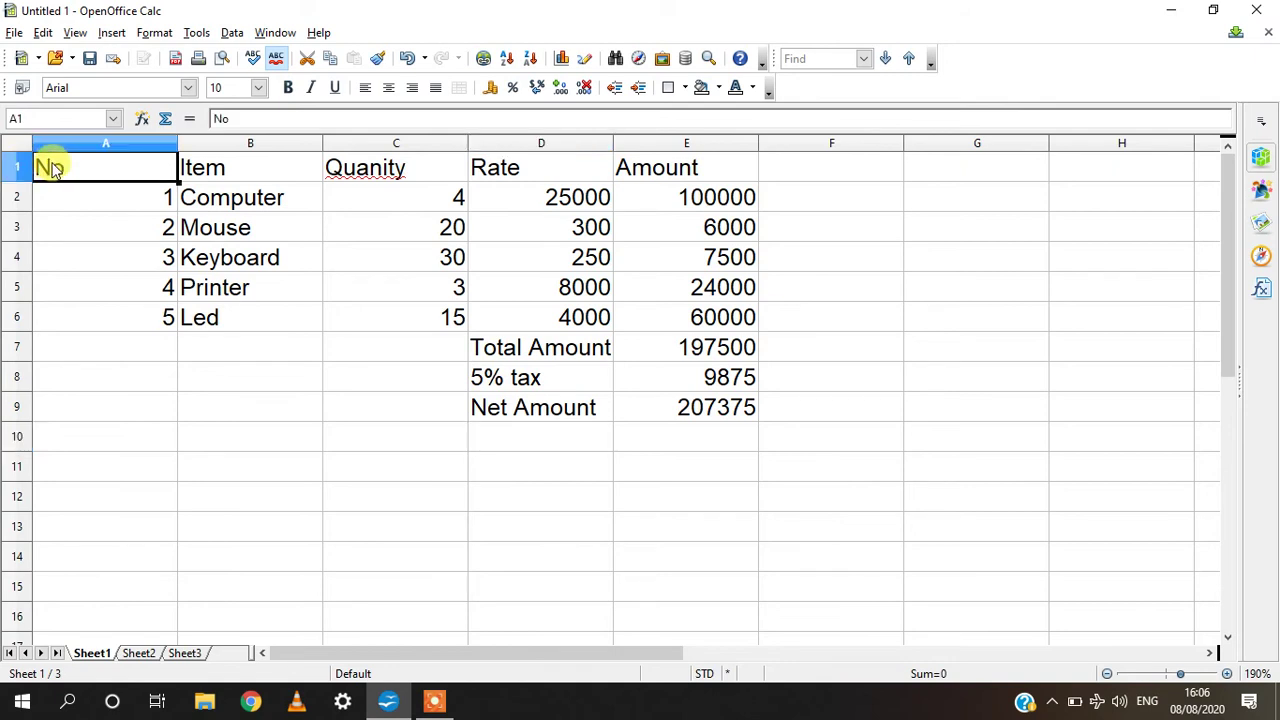
right_click(52, 171)
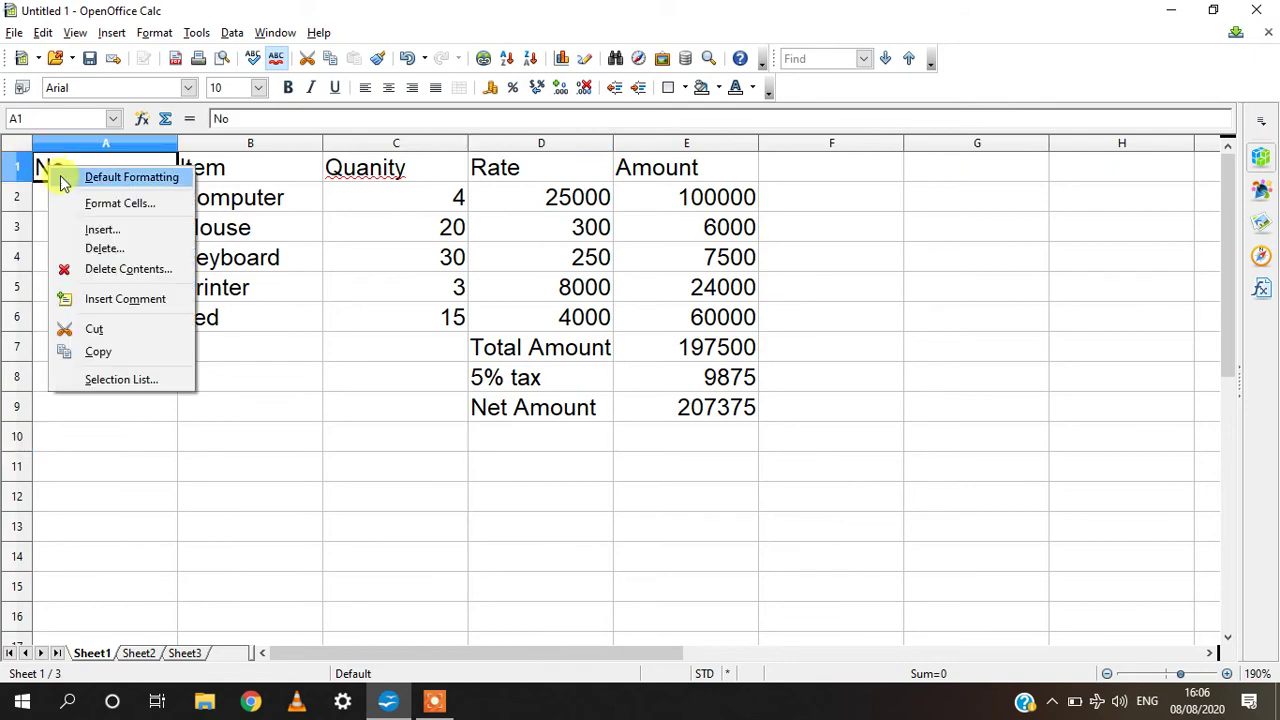
click(112, 231)
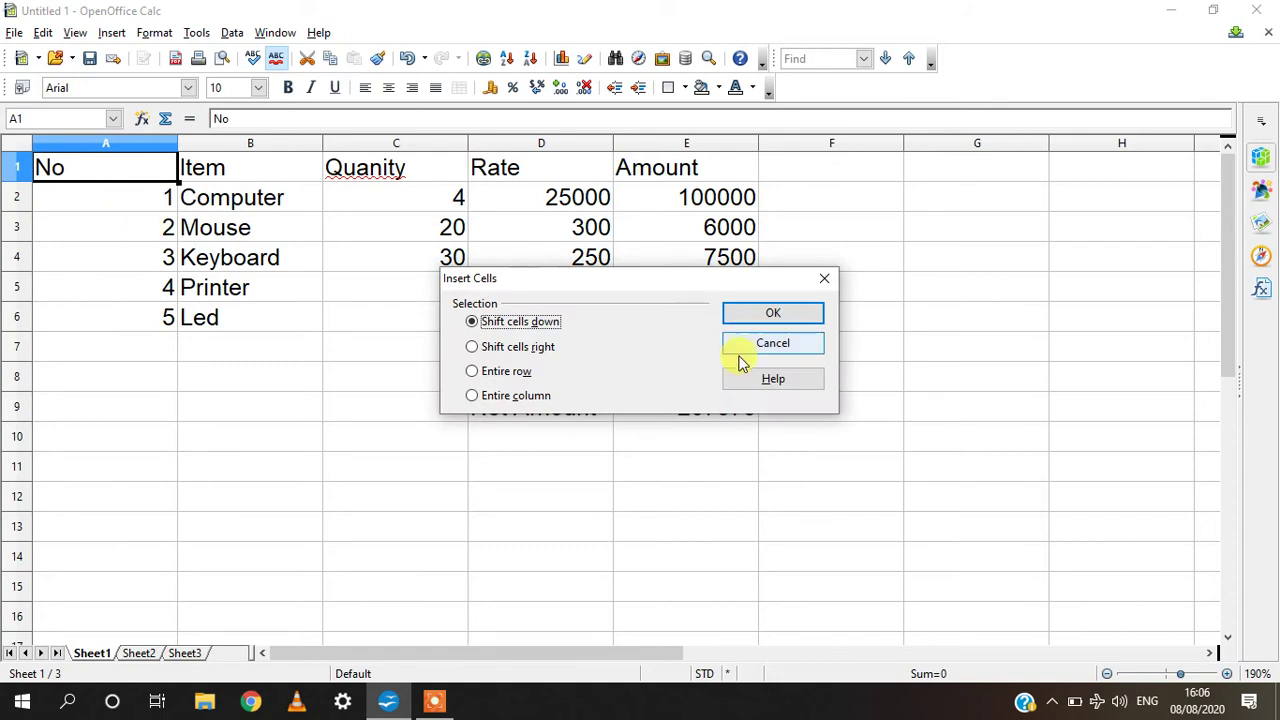
click(522, 373)
click(775, 316)
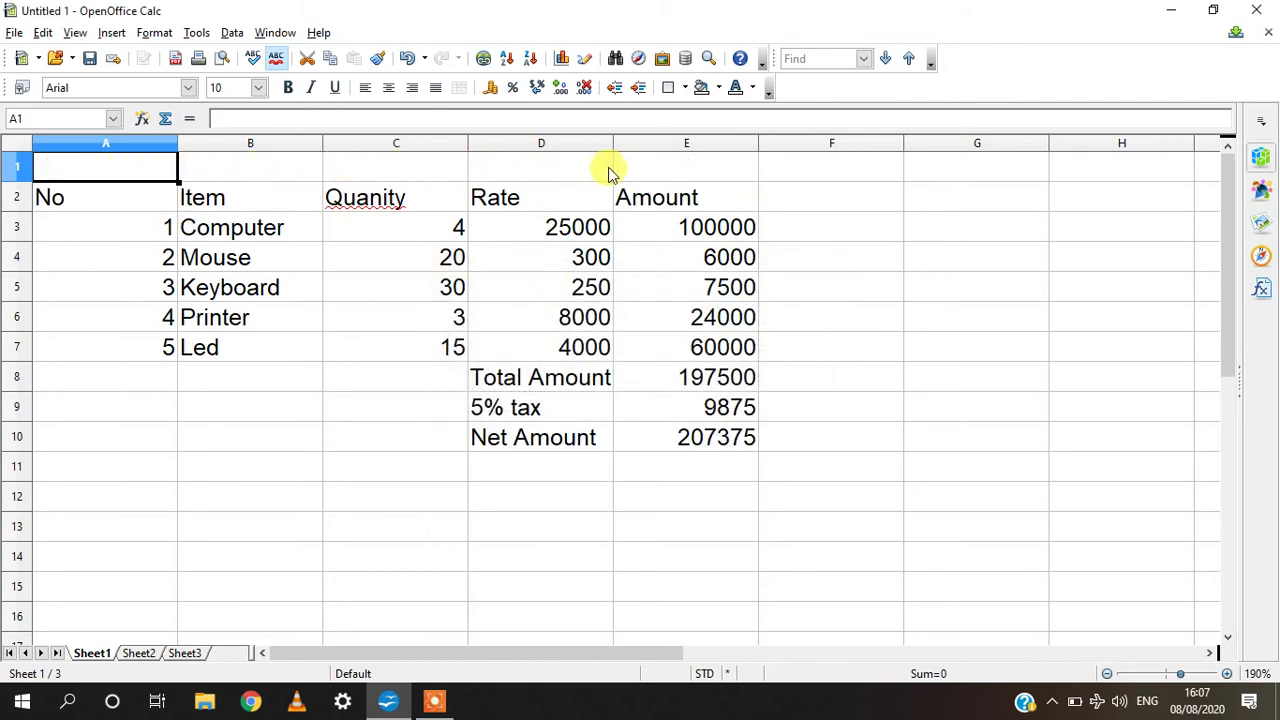
- Enter the company title "Sanjay & Co." in cell A1 of the blank first row
text(Sanjay)
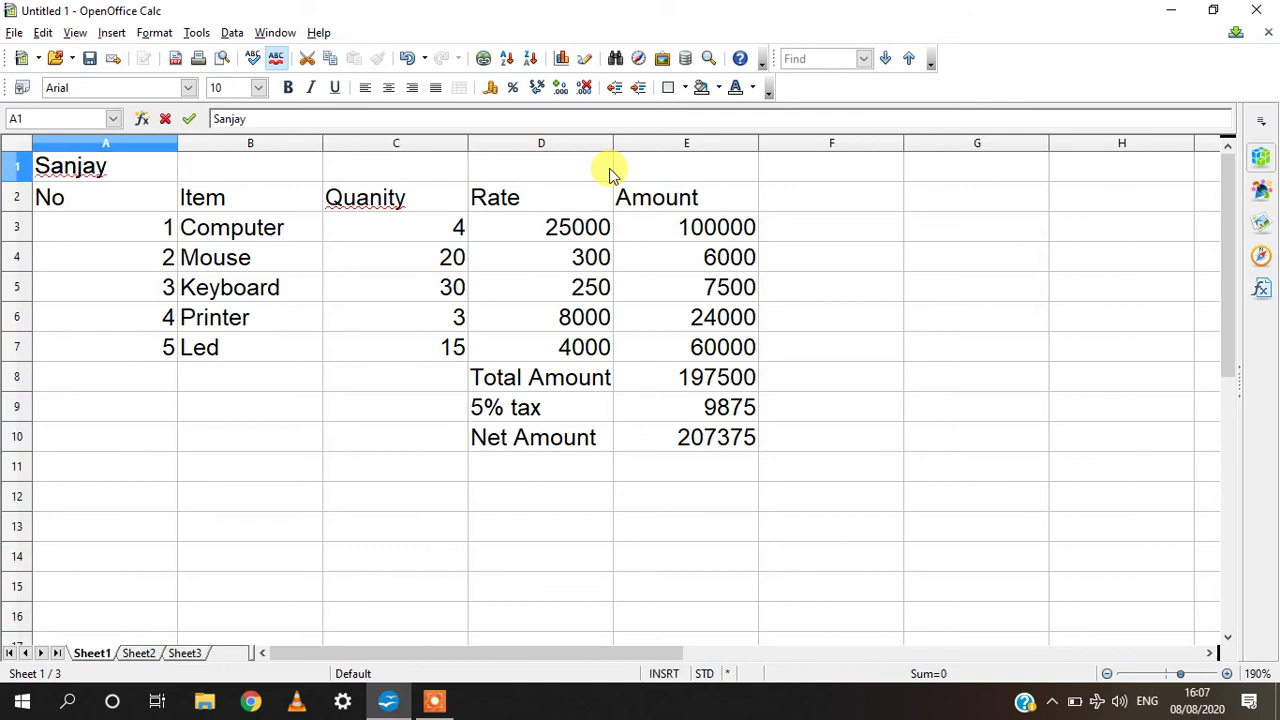
text( & Co.)
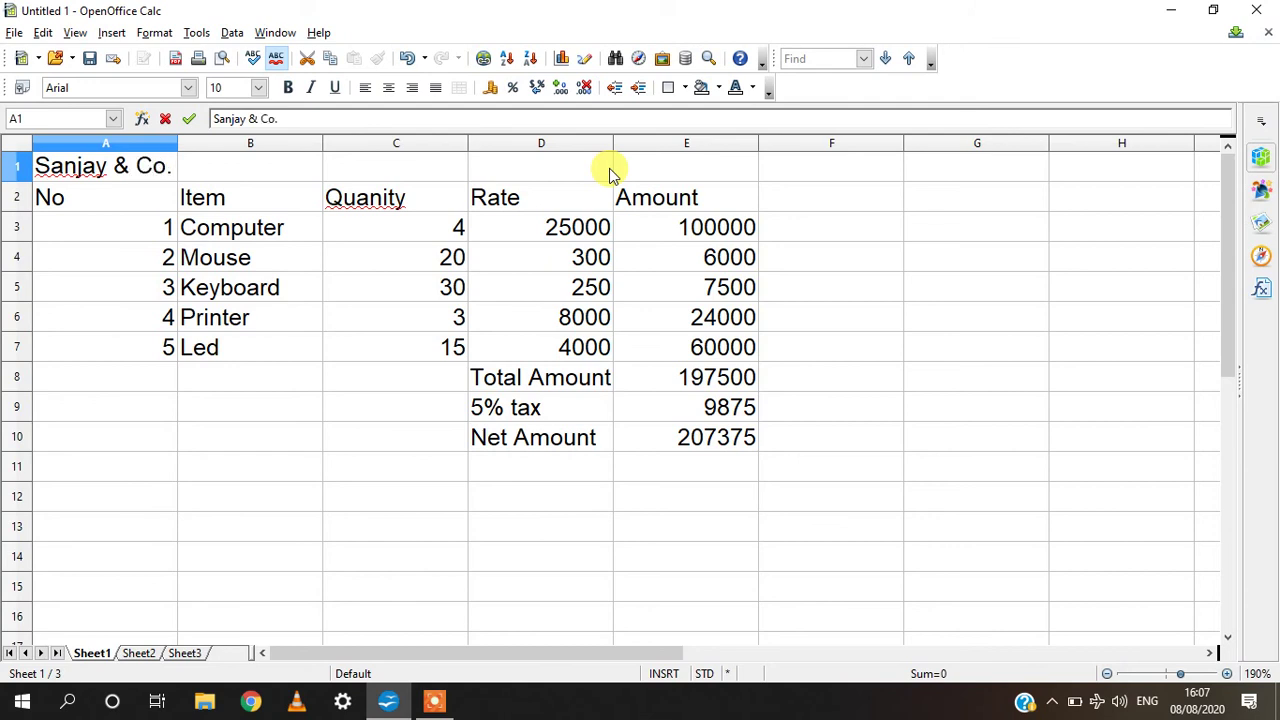
key(Return)
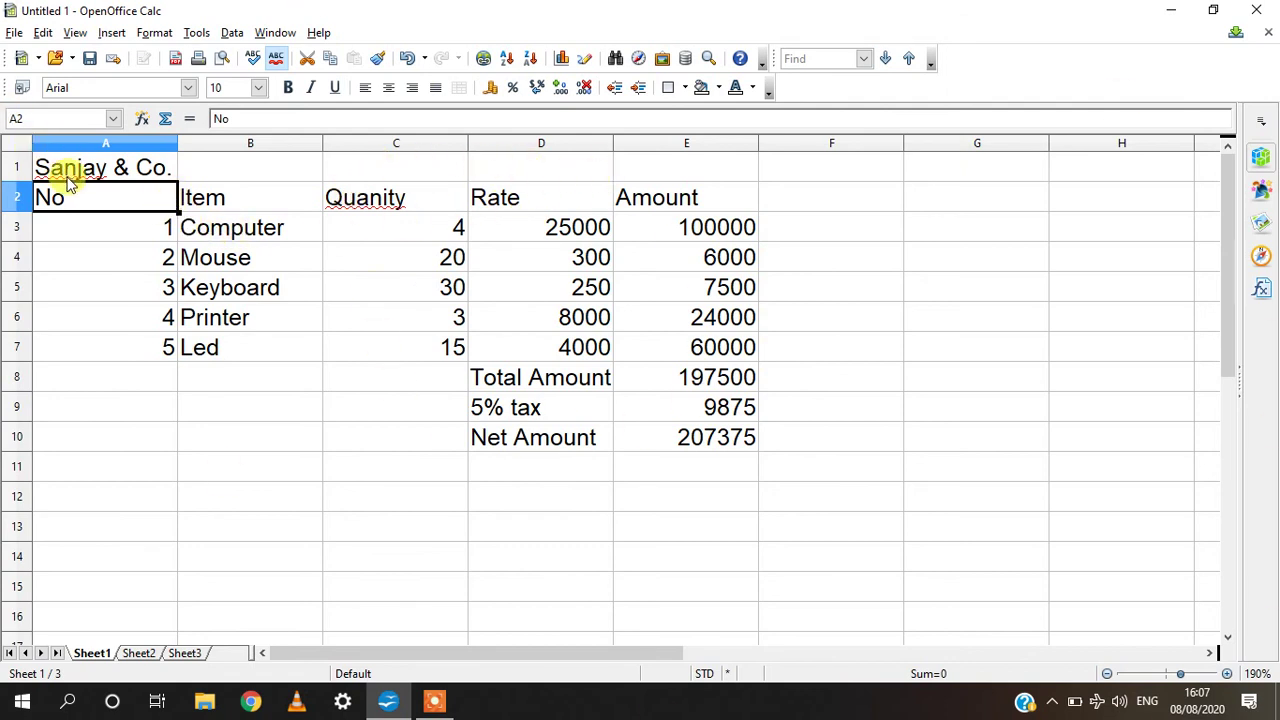
- Merge cells A1:E1 across the table's width and centre the company title horizontally
drag(66, 170, 684, 175)
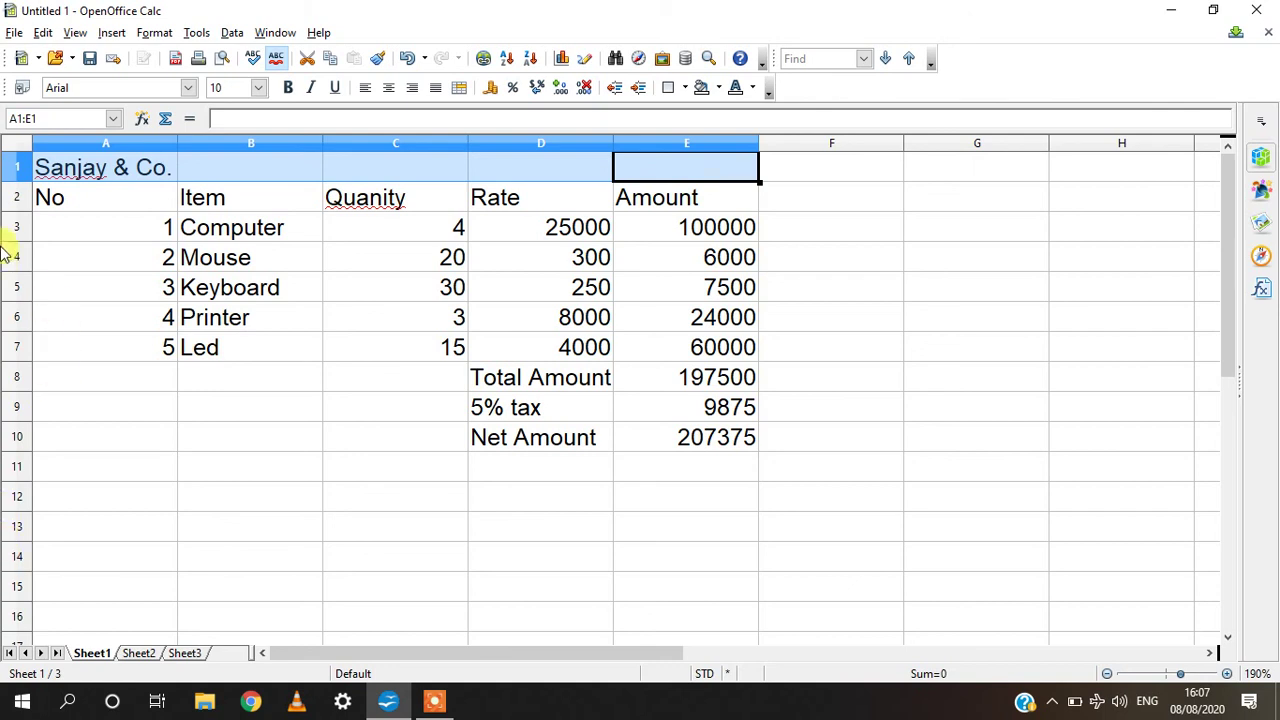
click(460, 90)
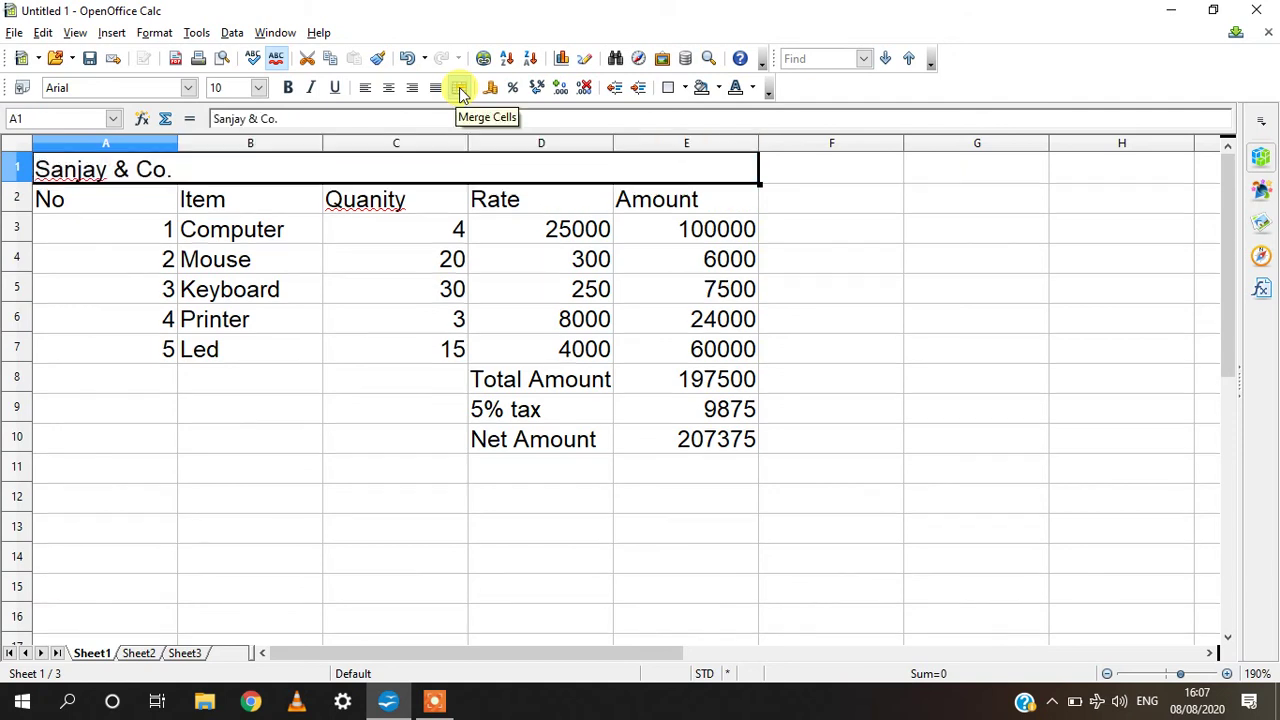
click(389, 90)
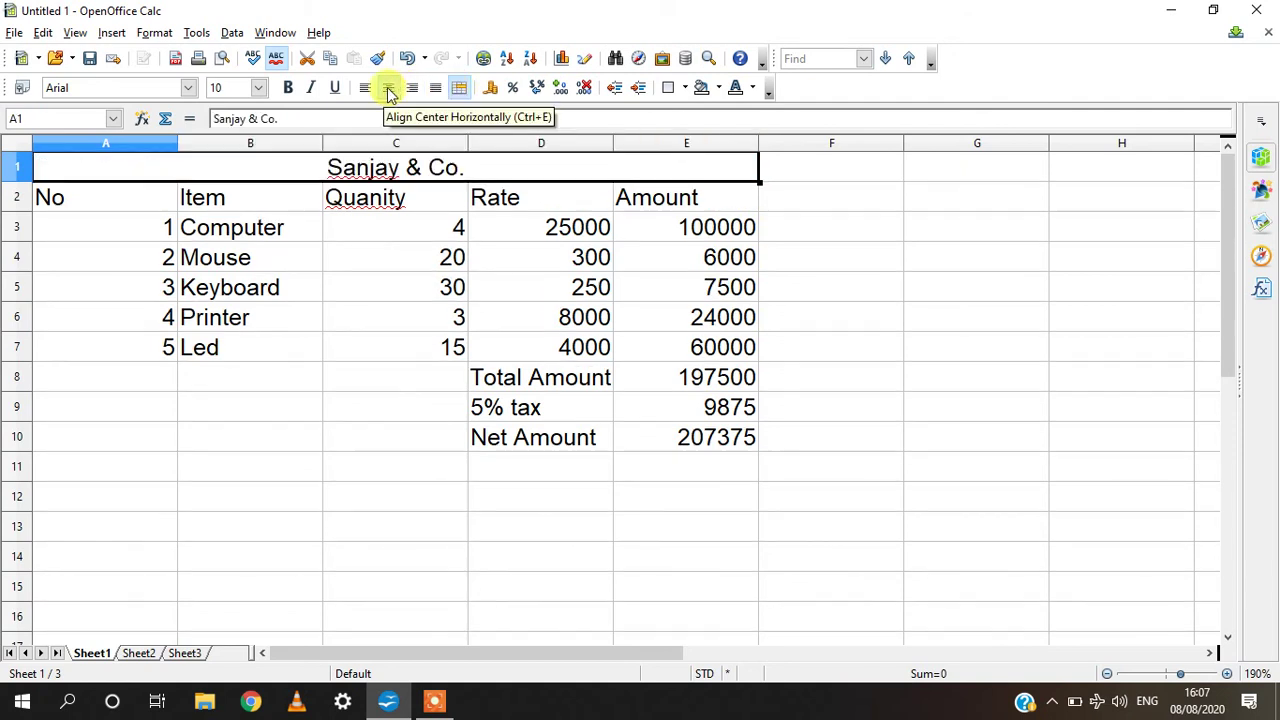
- Set the company title's font size to 15 and make it bold
click(258, 88)
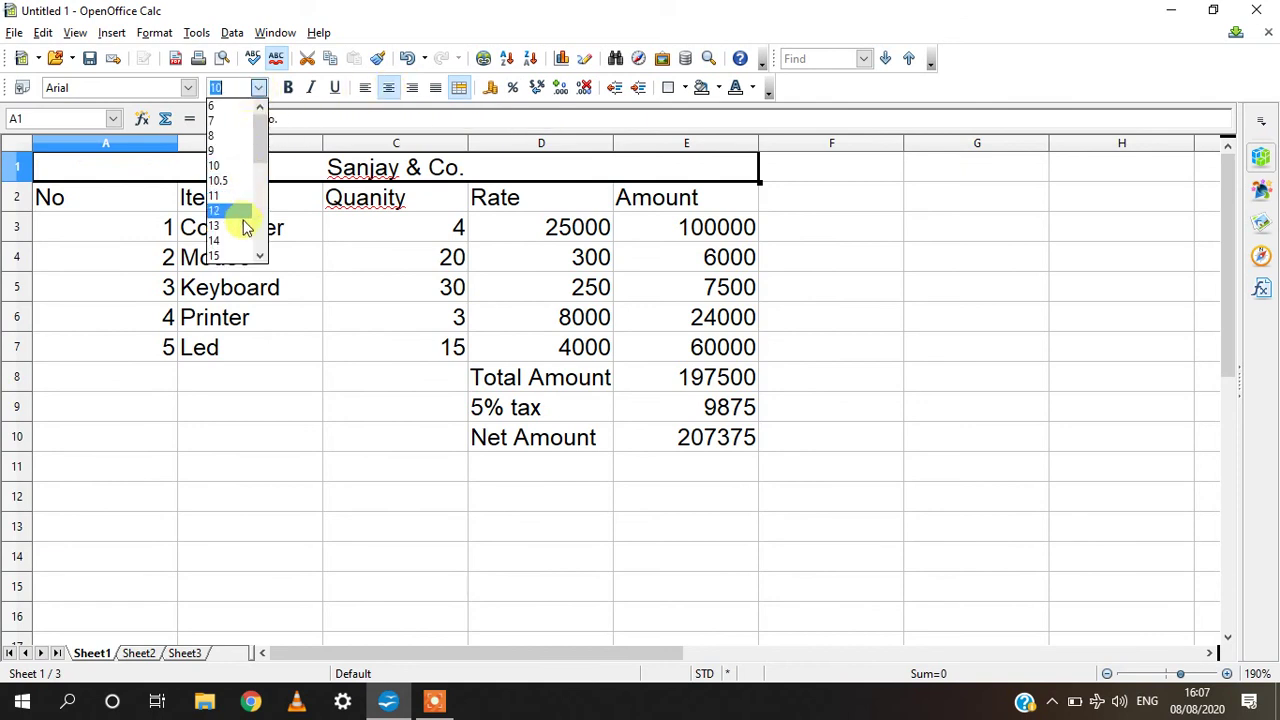
click(229, 253)
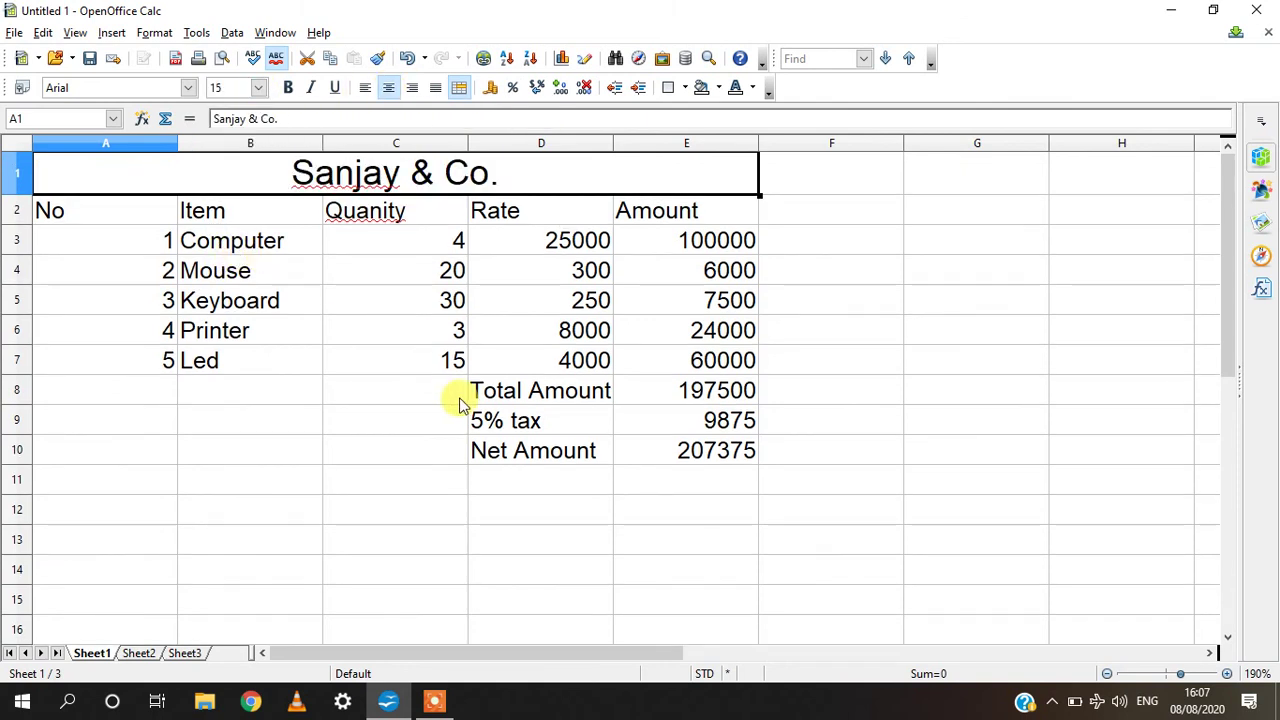
click(288, 88)
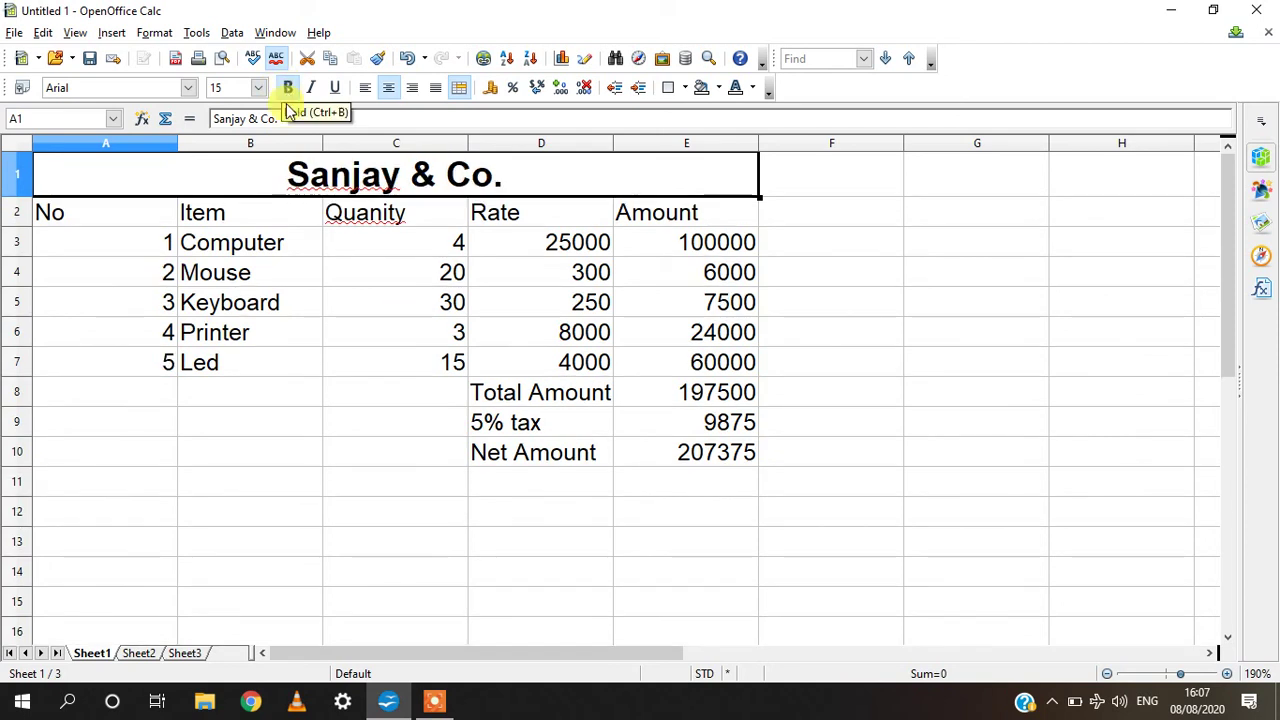
click(310, 481)
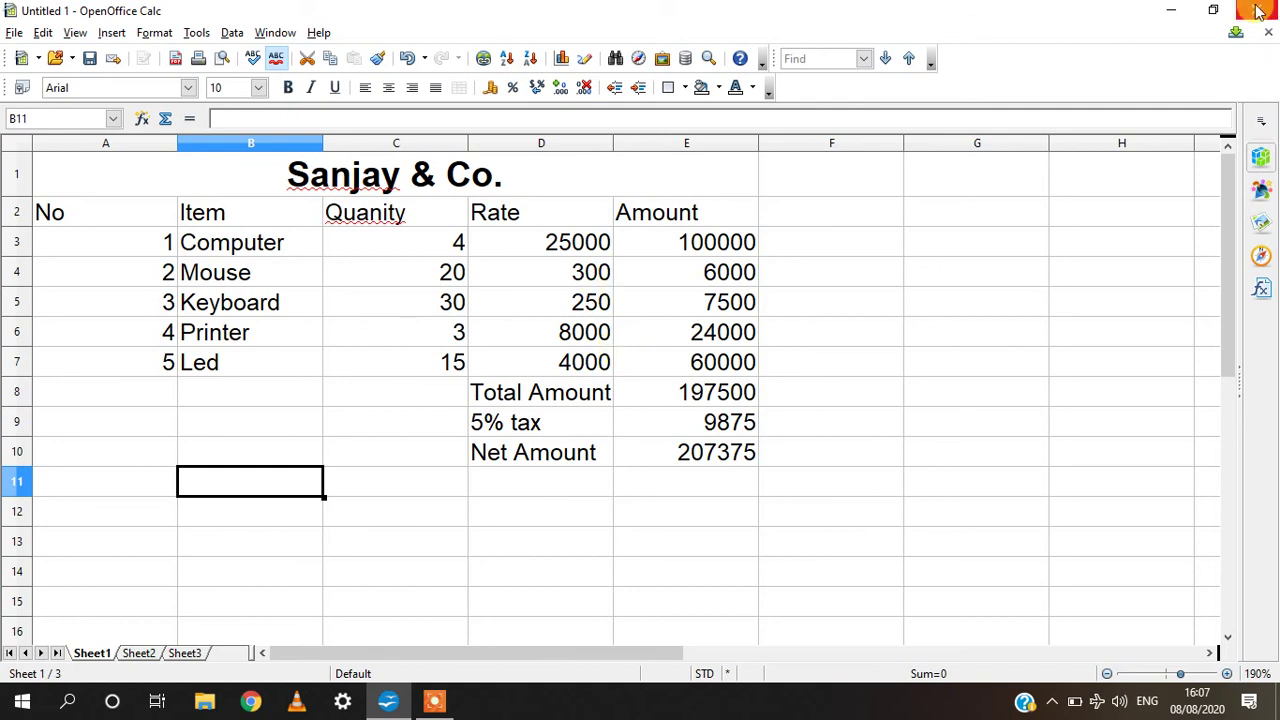
mouse_move(405, 712)
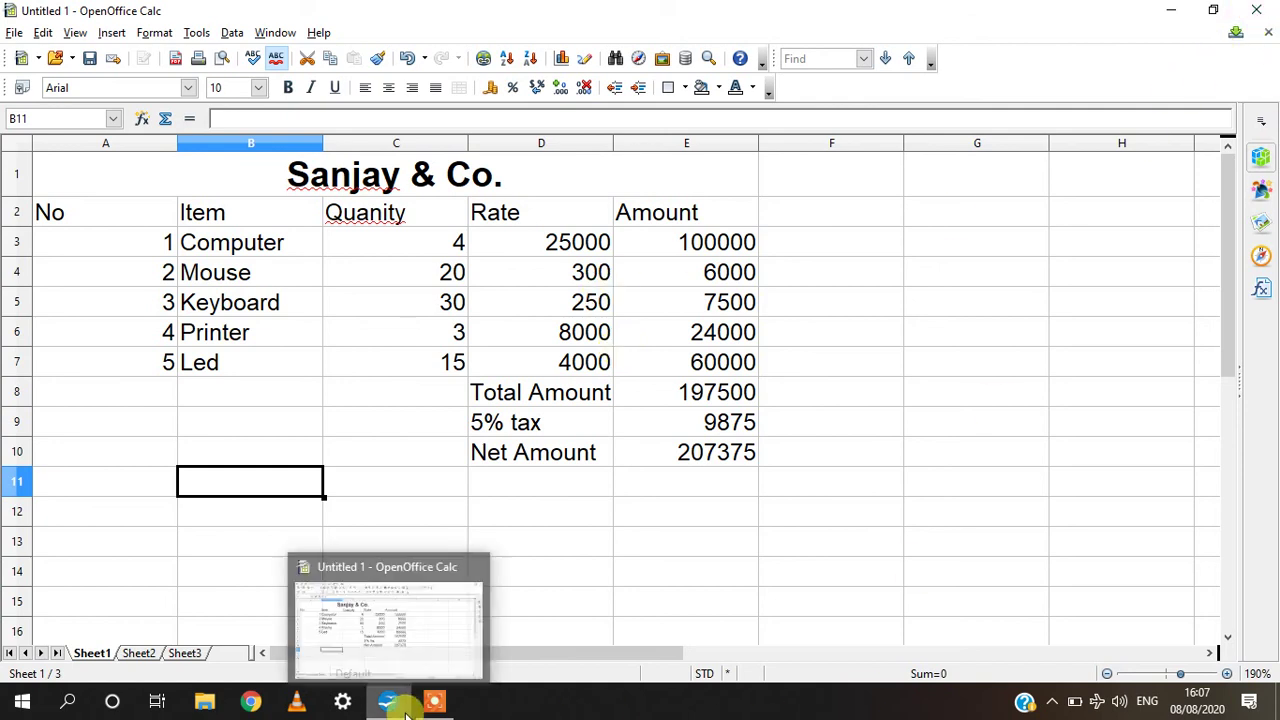